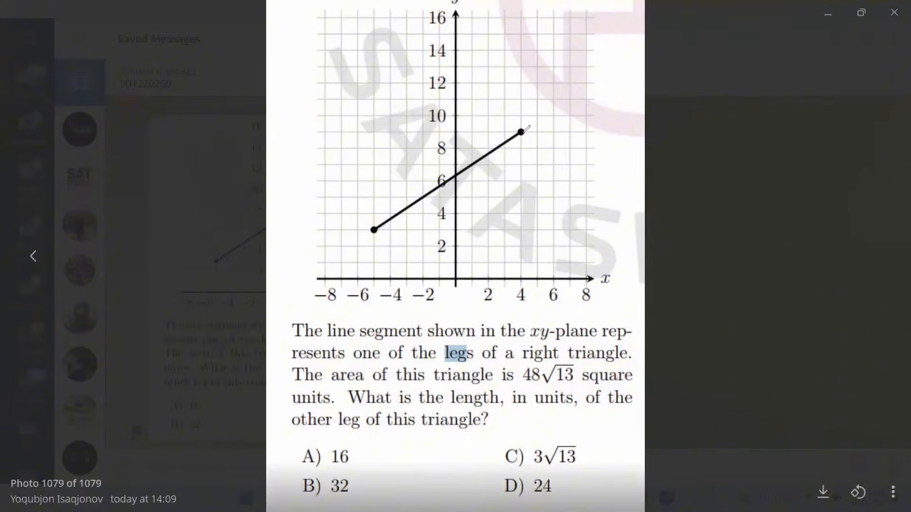
Step: Sketch the right triangle's other two sides in red from the segment's endpoints on the graph, and mark the legs
left_click_drag(522, 132, 641, 313)
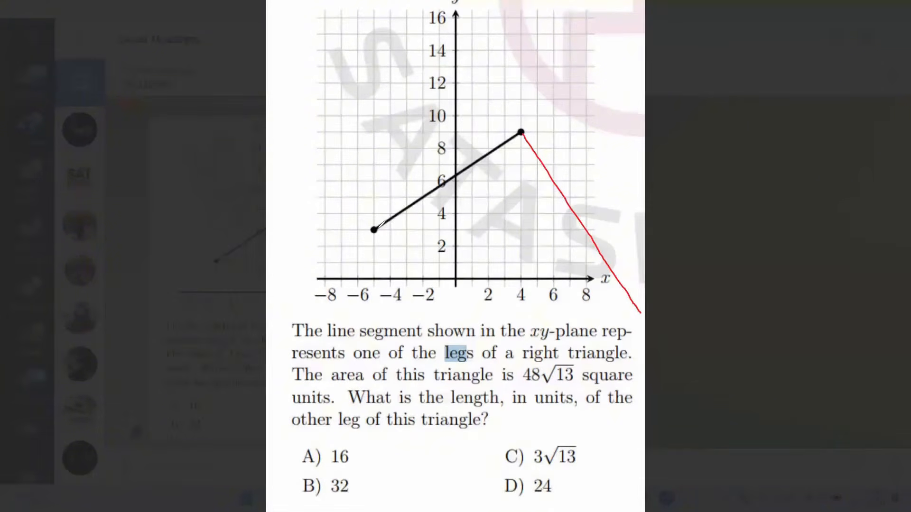
left_click_drag(375, 231, 648, 315)
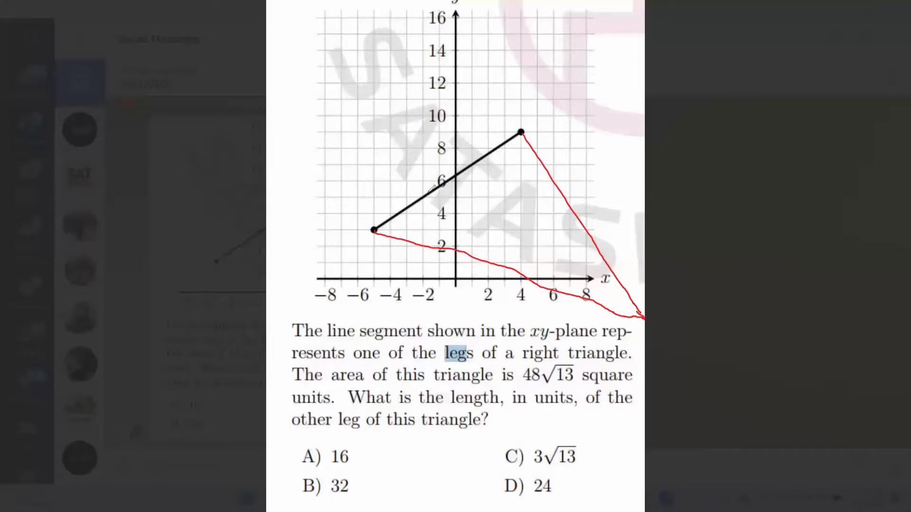
left_click_drag(510, 142, 531, 151)
left_click_drag(585, 179, 598, 194)
left_click_drag(604, 210, 606, 213)
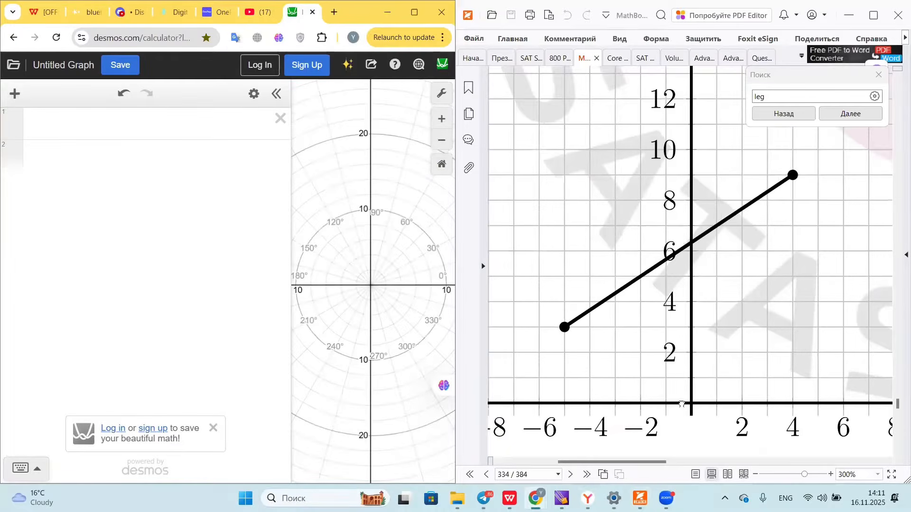
Step: Begin the first Desmos expression as a = distance( ) with two empty pairs of parentheses for the points
scroll(610, 321, "down", 1)
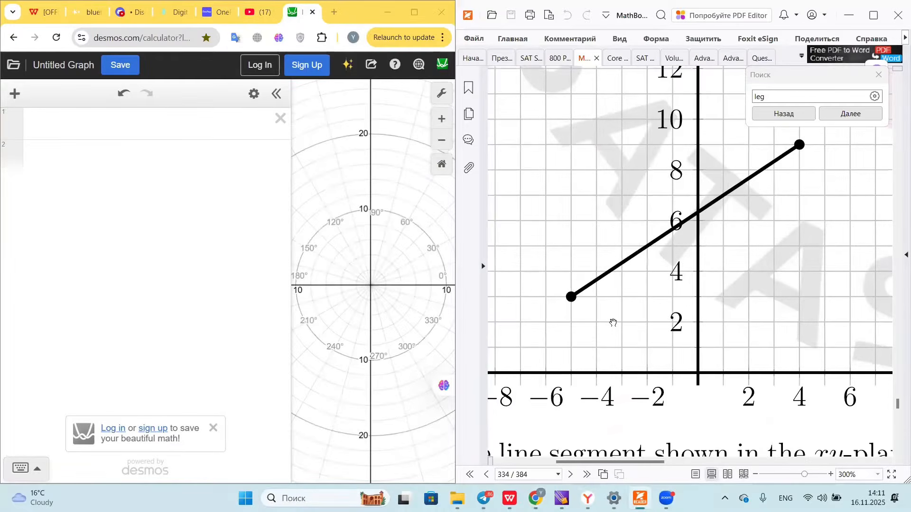
left_click(158, 126)
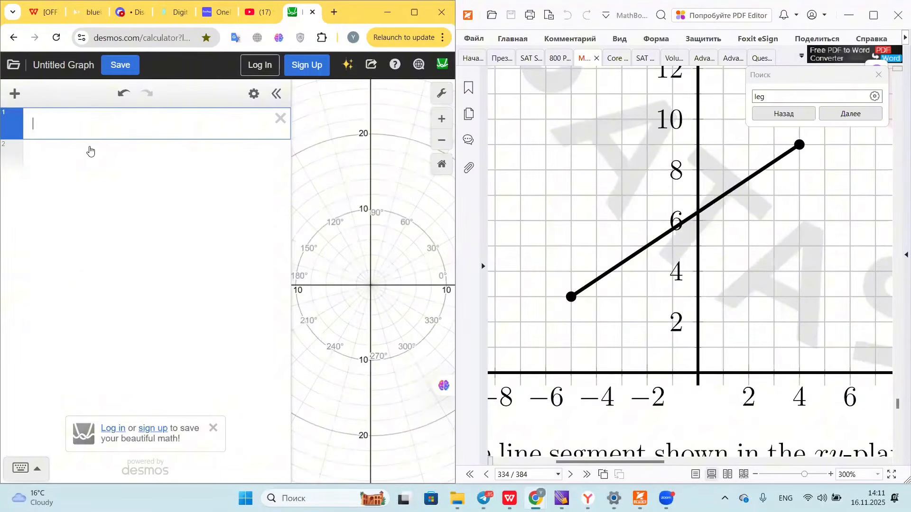
type("d")
type("distan")
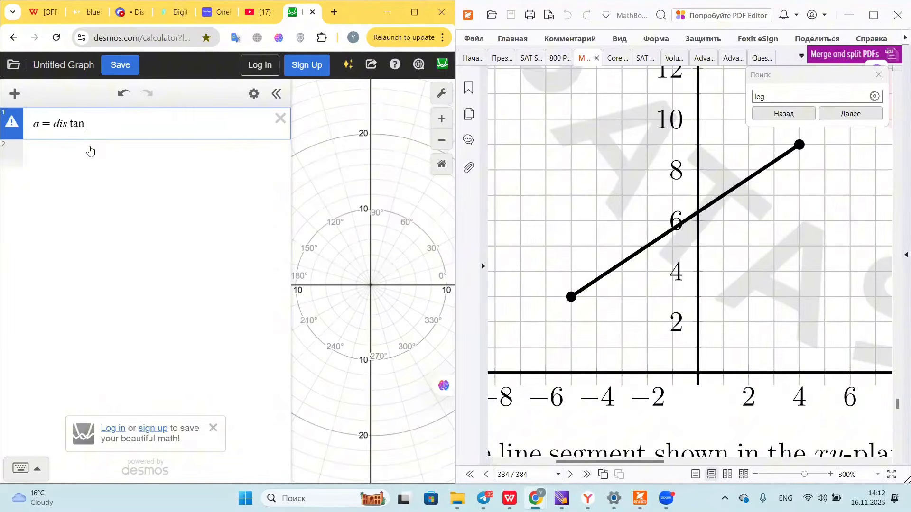
type("ce(")
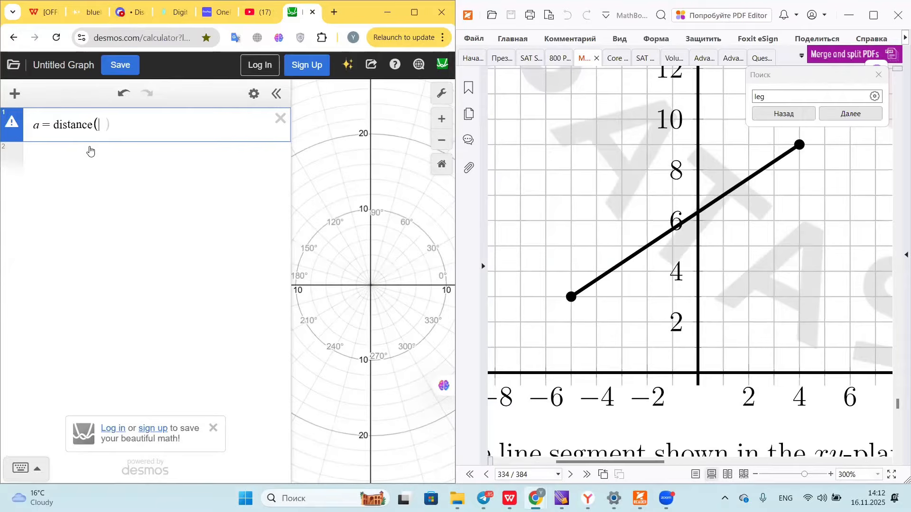
type("()()")
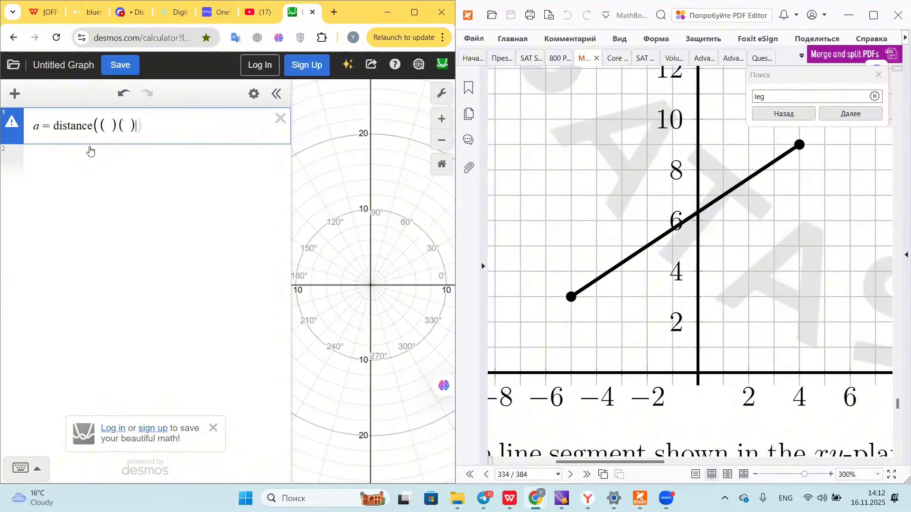
Step: Complete the distance function with the comma-separated points (−5,3) and (4,9), and add an empty second expression
key("Left")
key("Left")
type(",")
key("Left")
type("-5,3")
key("Right")
key("Right")
key("Right")
type("4,9")
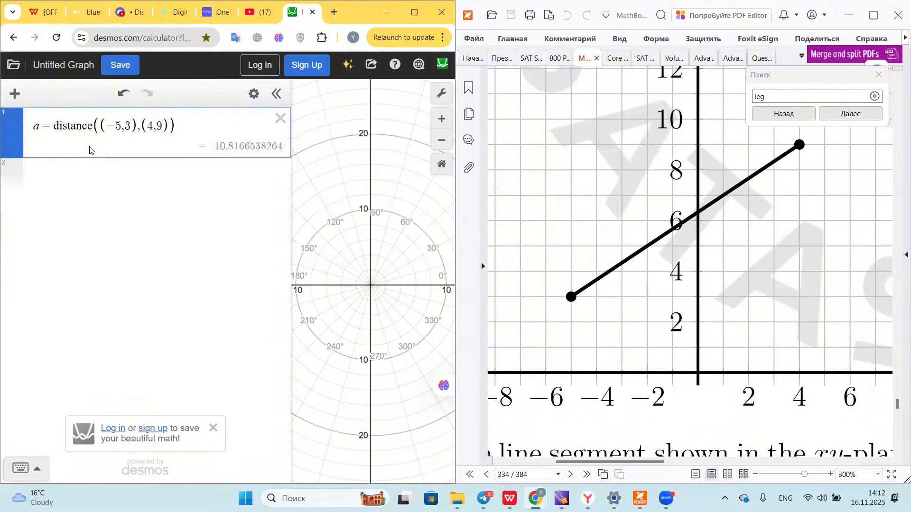
key("Right")
key("Right")
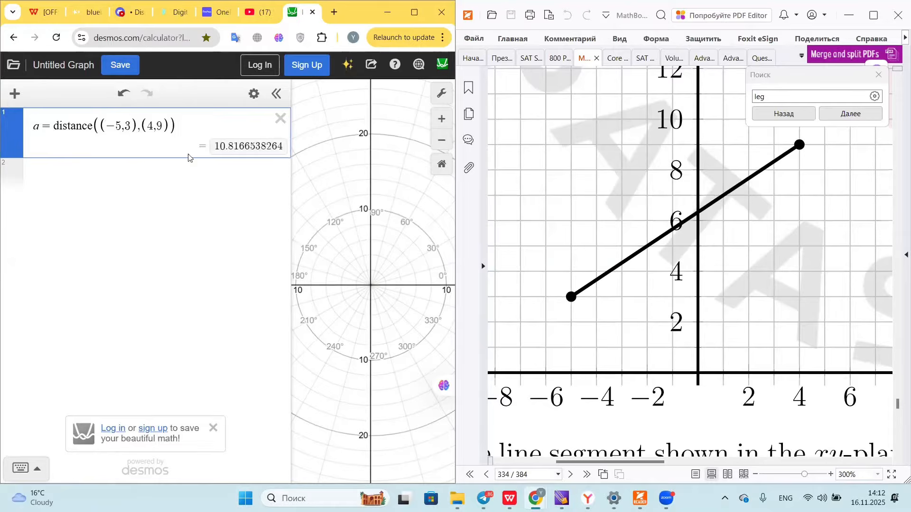
left_click(141, 187)
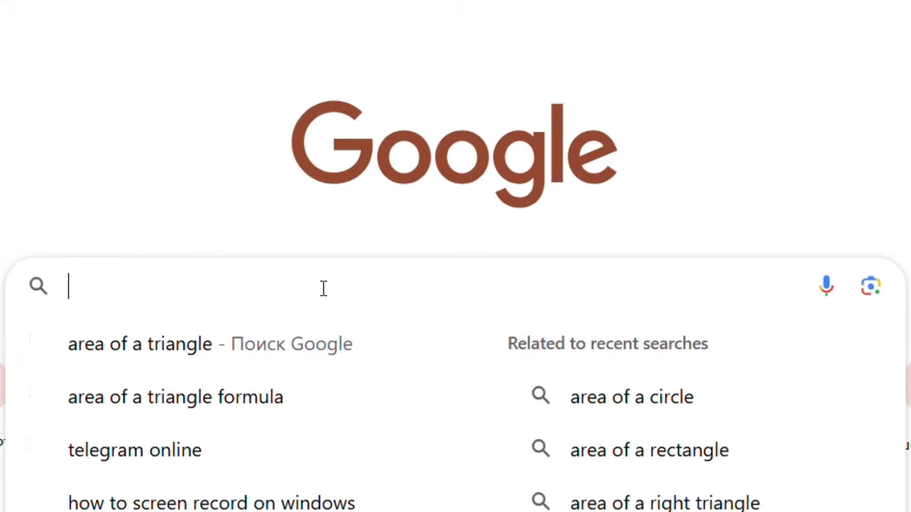
Step: Search Google for the area of a triangle
type("a")
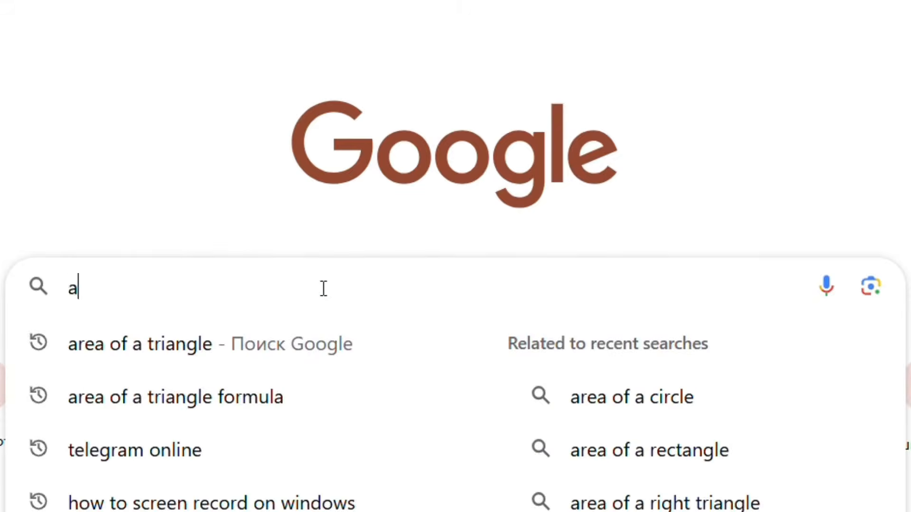
type("rea of a t")
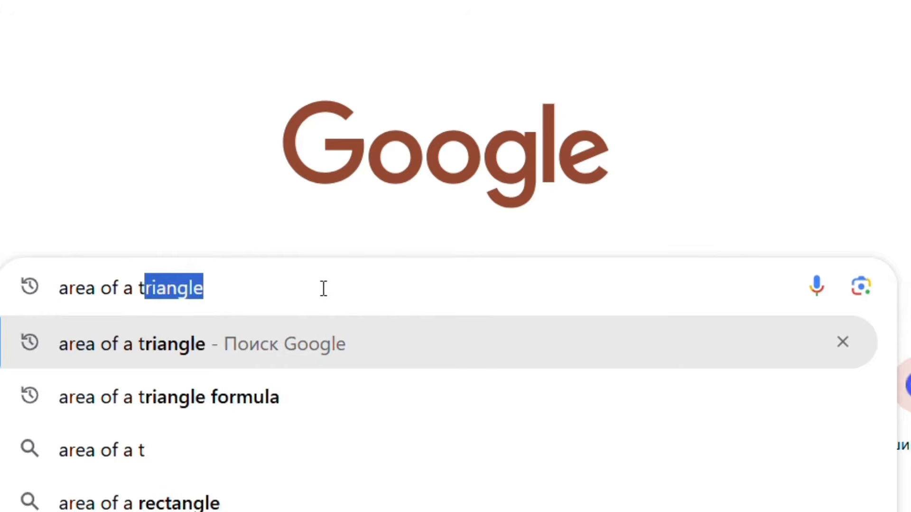
type("ranle")
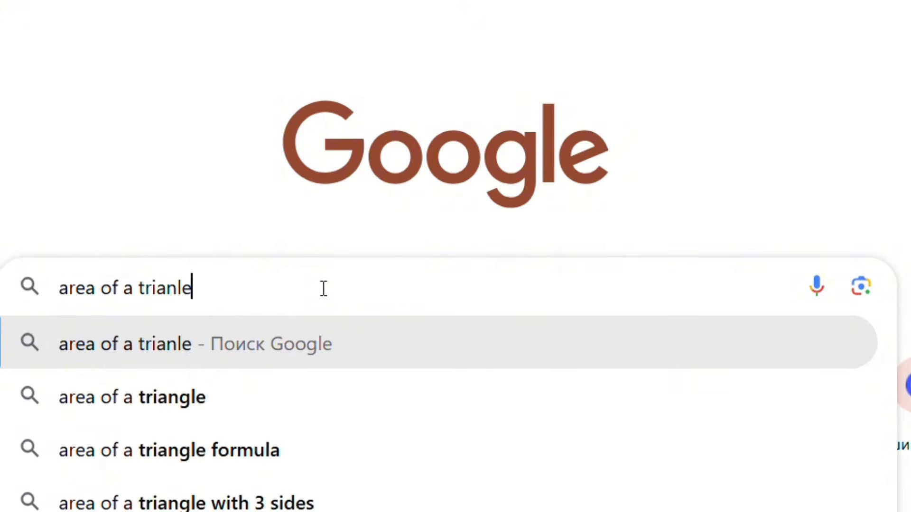
key("Return")
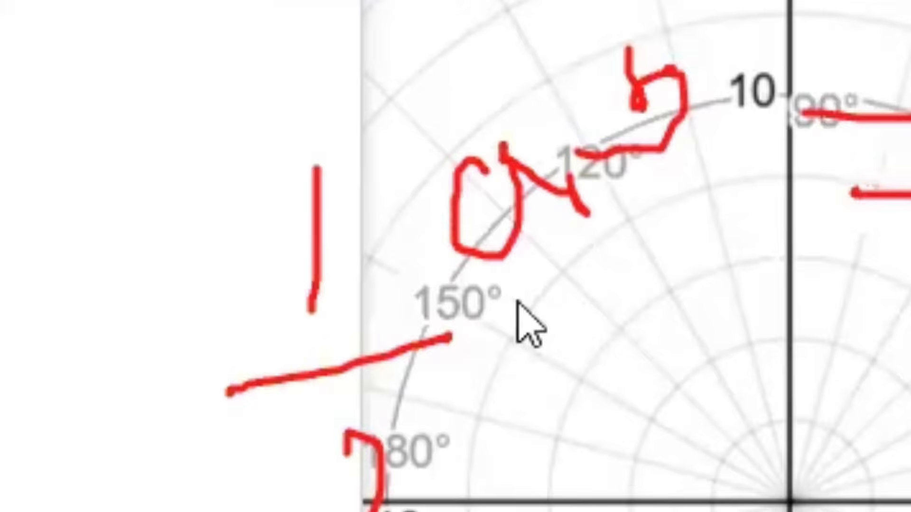
Step: Mark the factors a and b in the handwritten triangle area formula ½·a·b = A
mouse_move(307, 243)
left_mouse_down()
mouse_move(334, 247)
mouse_move(339, 234)
left_mouse_up()
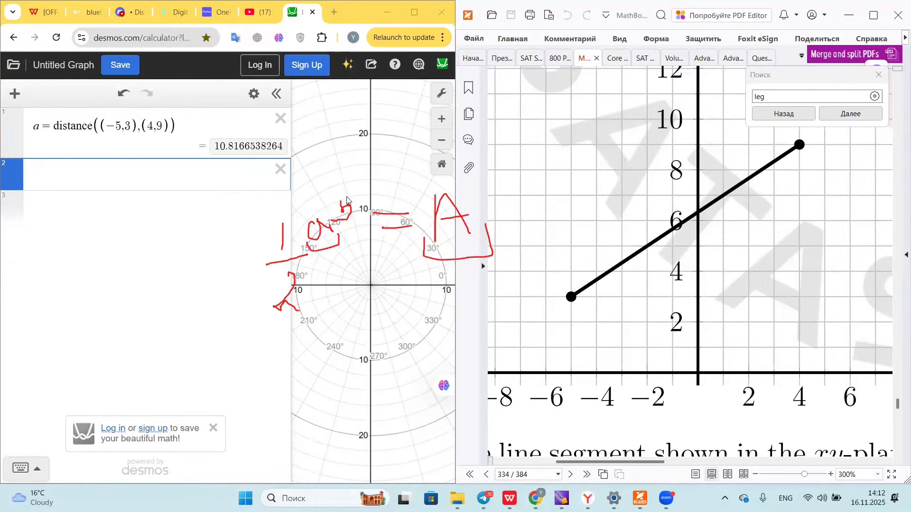
mouse_move(347, 201)
left_mouse_down()
mouse_move(334, 209)
mouse_move(349, 189)
left_mouse_up()
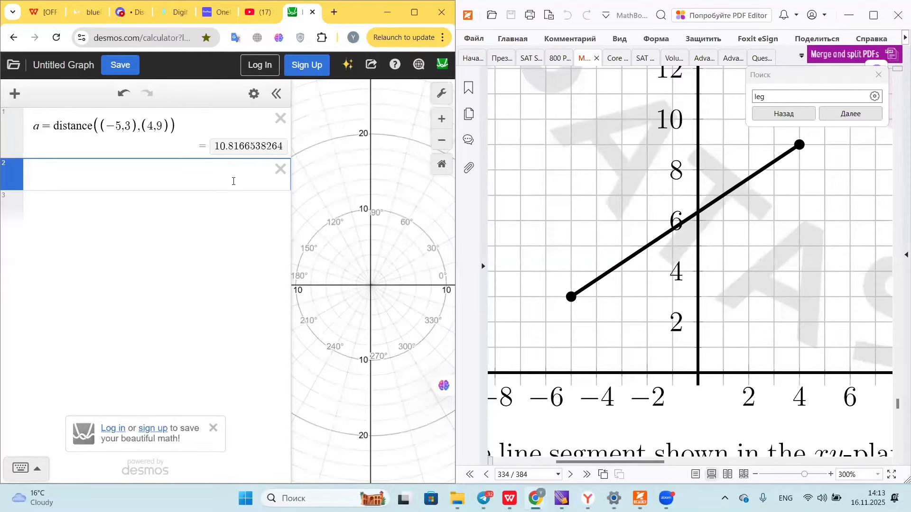
Step: Enter 2x+1=5 as the second expression and switch the graph from the polar to the Cartesian grid
type("2x+1=5")
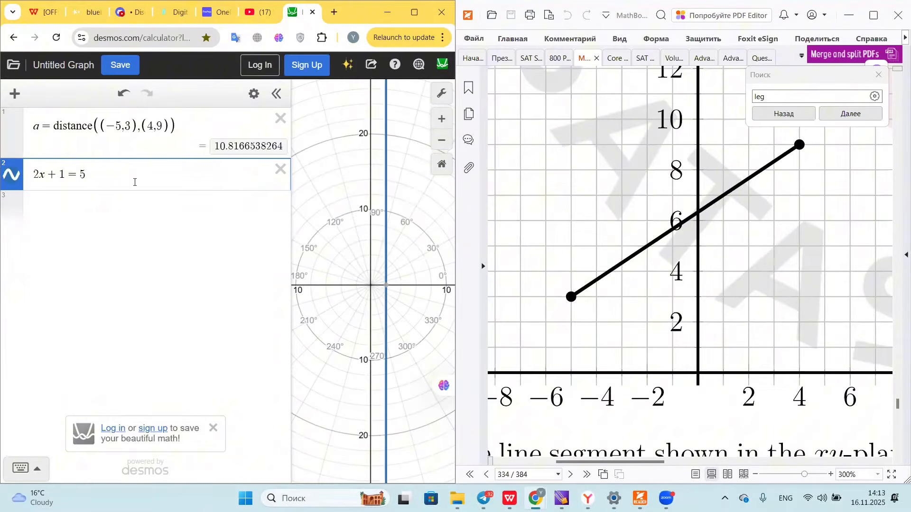
left_click(441, 94)
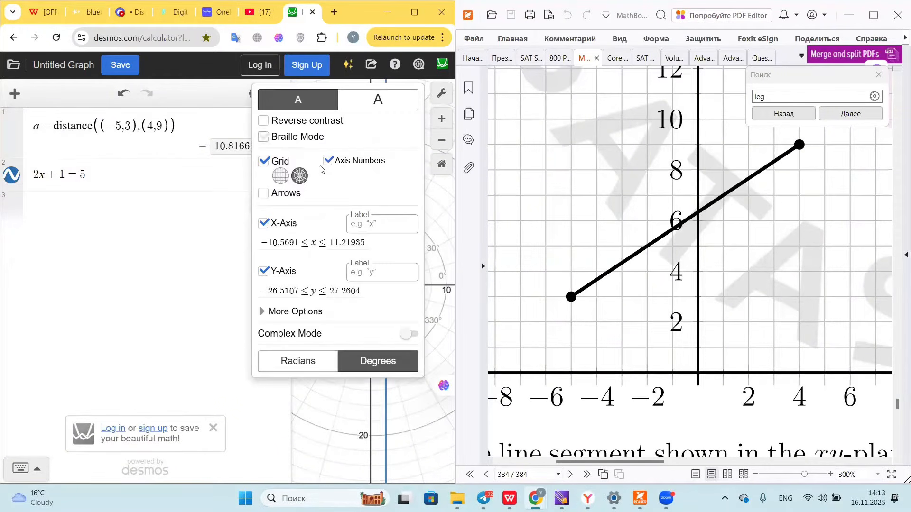
left_click(280, 176)
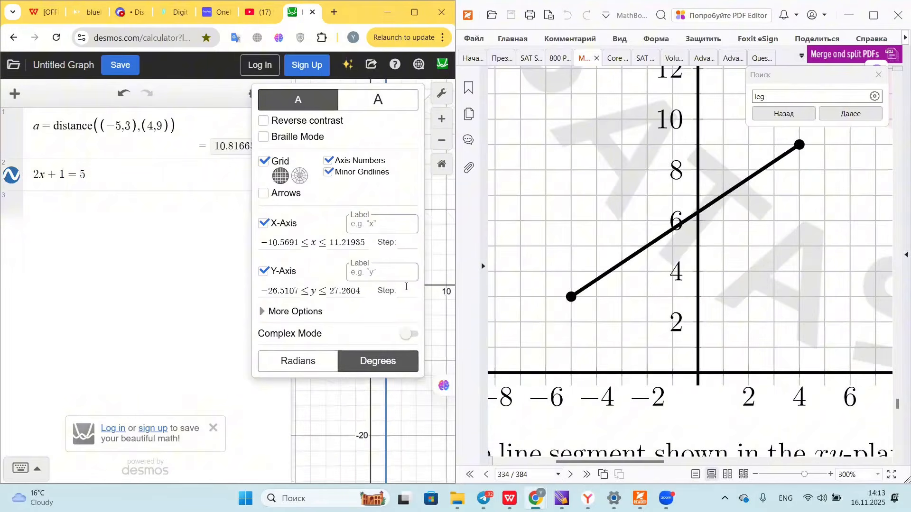
left_click(441, 278)
Step: Display the coordinates where the vertical line of 2x+1=5 crosses the x-axis
left_click(386, 285)
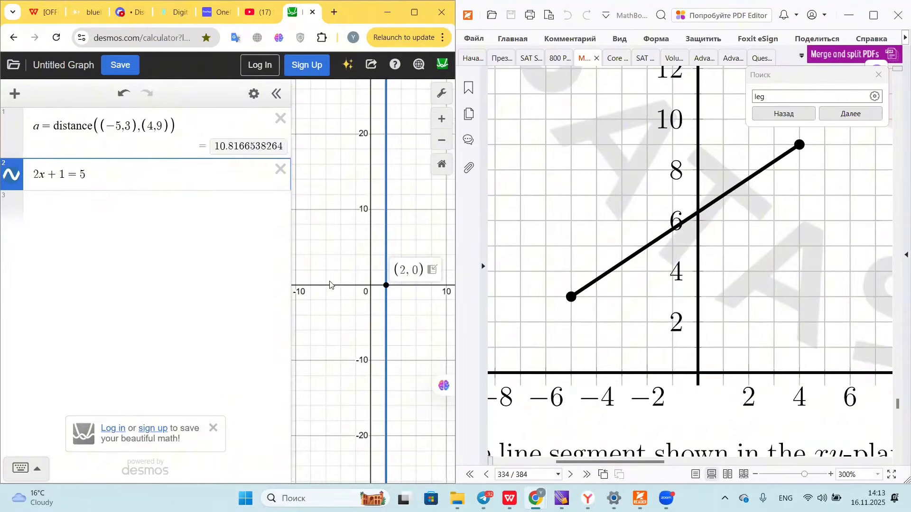
left_click(386, 287)
left_click(386, 287)
Step: Try replacing the equals sign in 2x+1=5 with ~, restore the equals sign, and display the line's x-intercept again
left_click_drag(62, 175, 74, 178)
type("~")
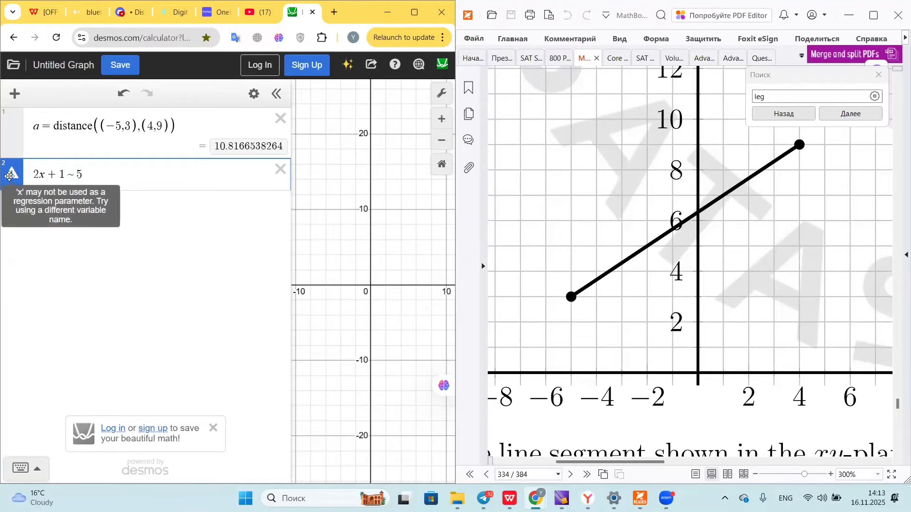
left_click(122, 173)
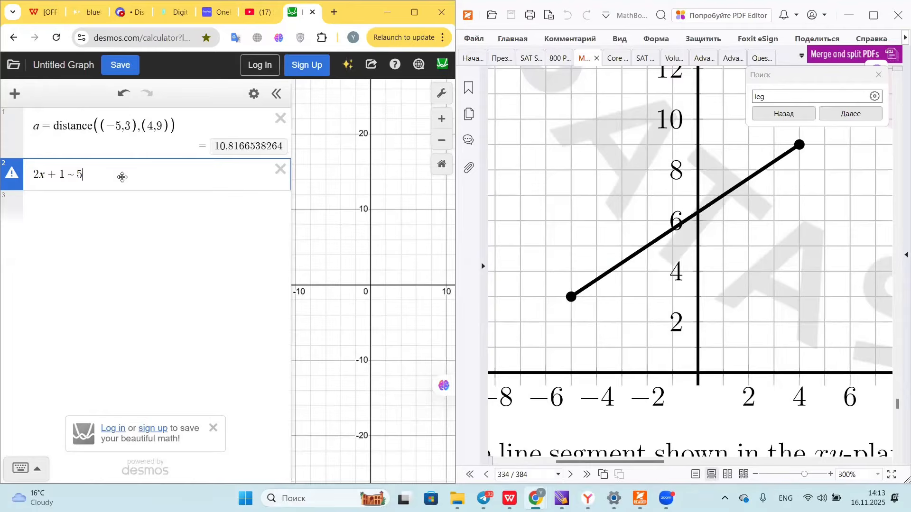
left_click_drag(71, 175, 69, 174)
type("=")
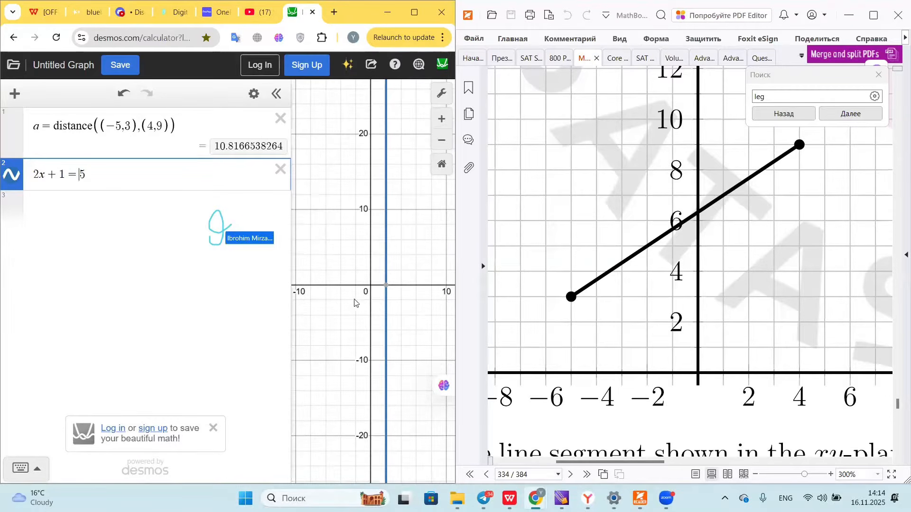
left_click(386, 286)
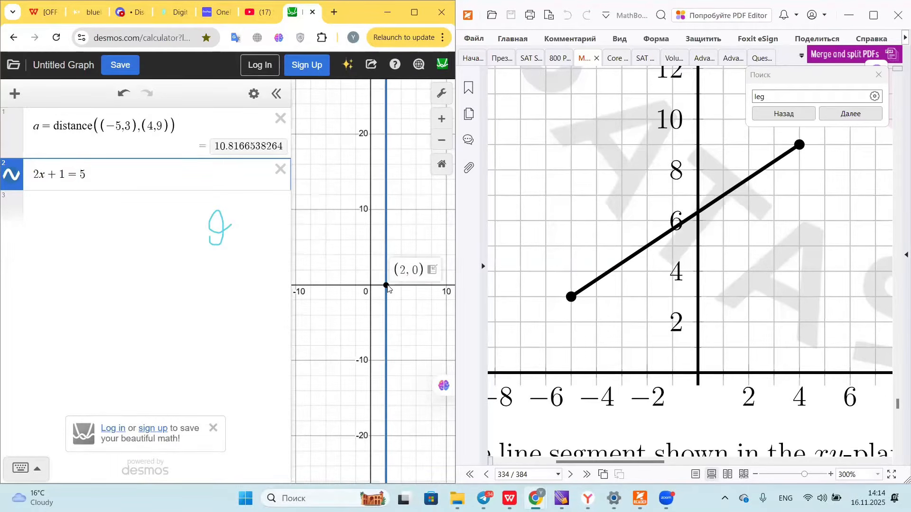
Step: Replace the equals sign in the second expression with the regression sign ~ using the on-screen keypad
left_click_drag(66, 175, 76, 174)
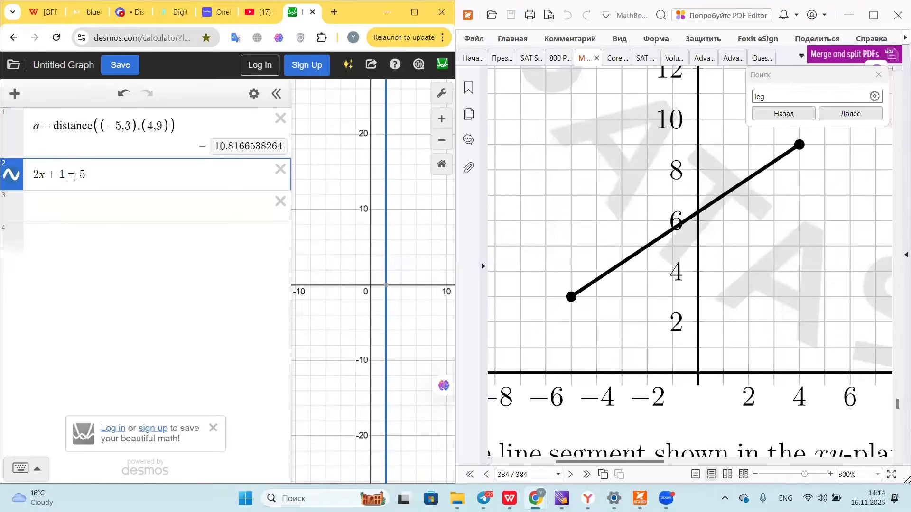
double_click(75, 174)
left_click(21, 469)
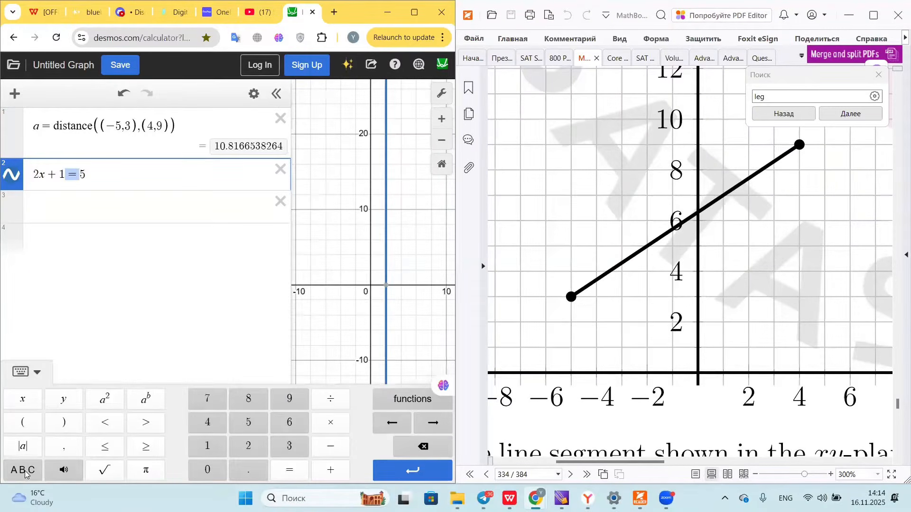
left_click(23, 470)
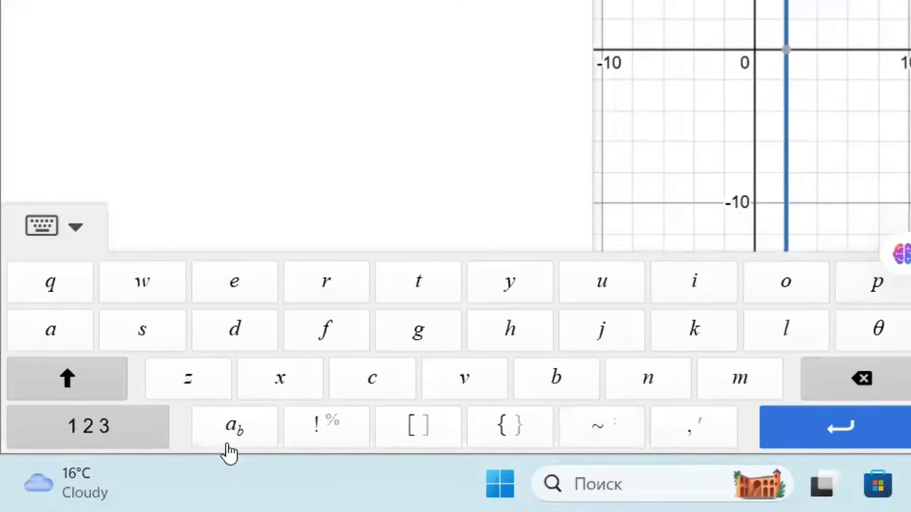
left_click(109, 445)
left_click(49, 429)
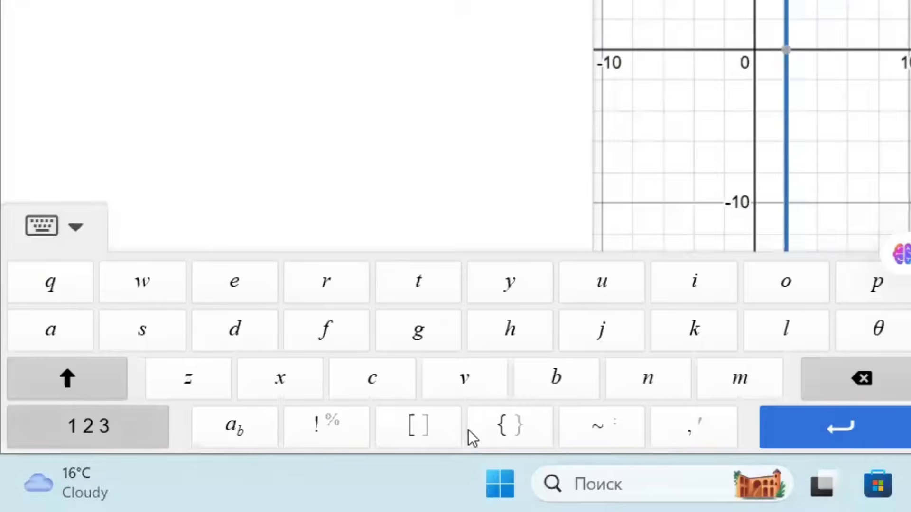
left_click(615, 431)
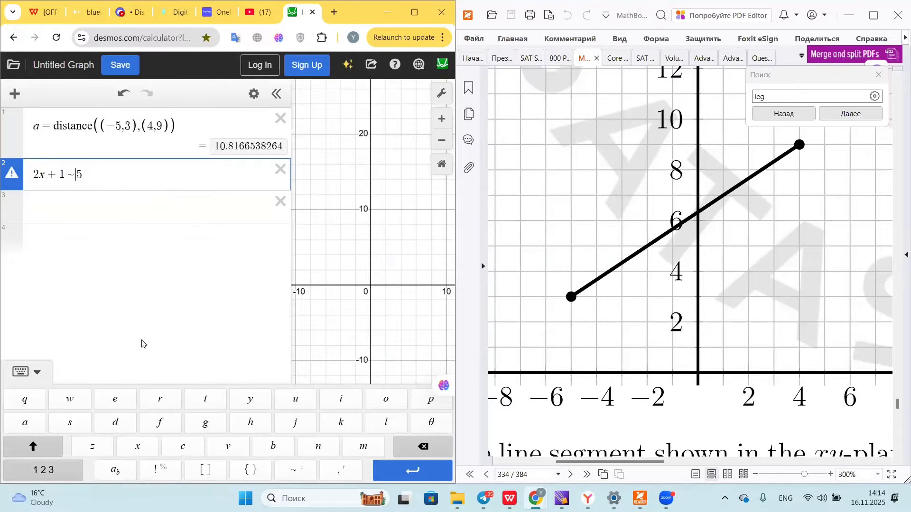
Step: Replace the variable x in 2x+1~5 with a, and change it to b
left_click_drag(45, 178, 41, 179)
left_click(48, 176)
double_click(42, 175)
type("a")
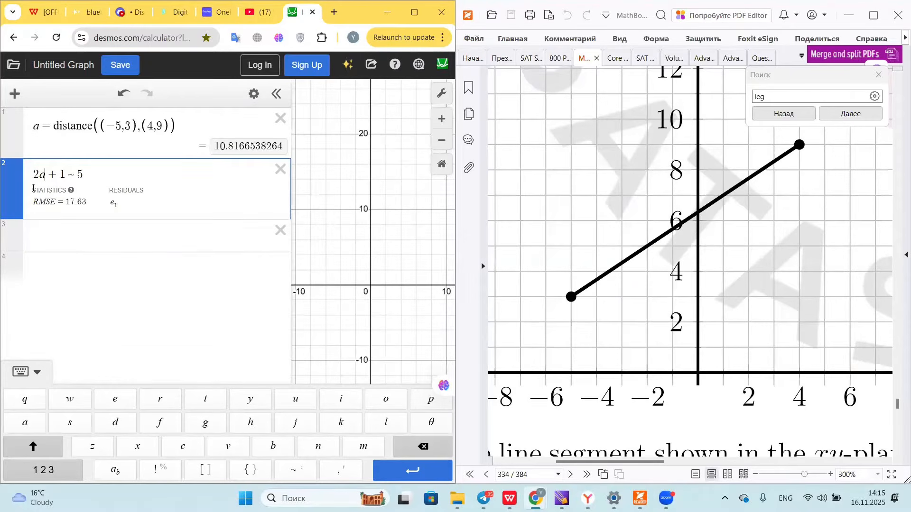
key("BackSpace")
type("b")
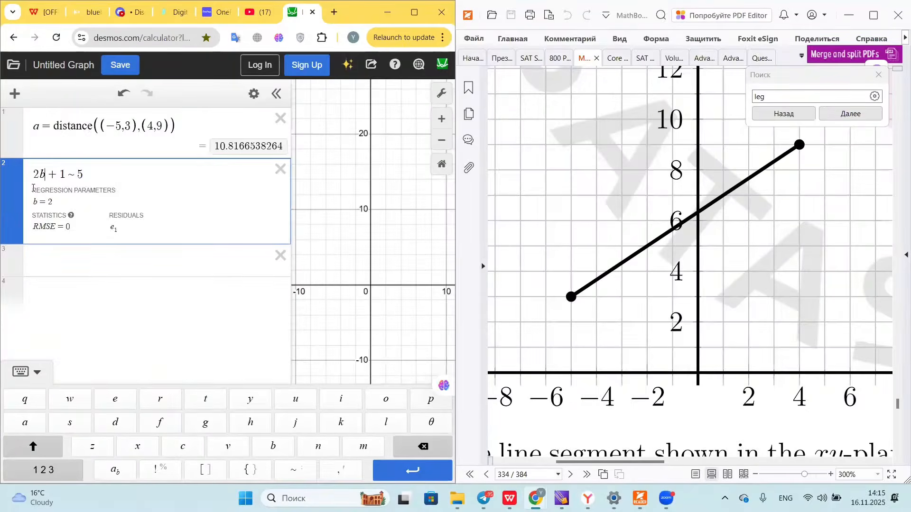
Step: Highlight the fitted parameter b under the regression and move to the empty third expression
left_click_drag(53, 202, 19, 204)
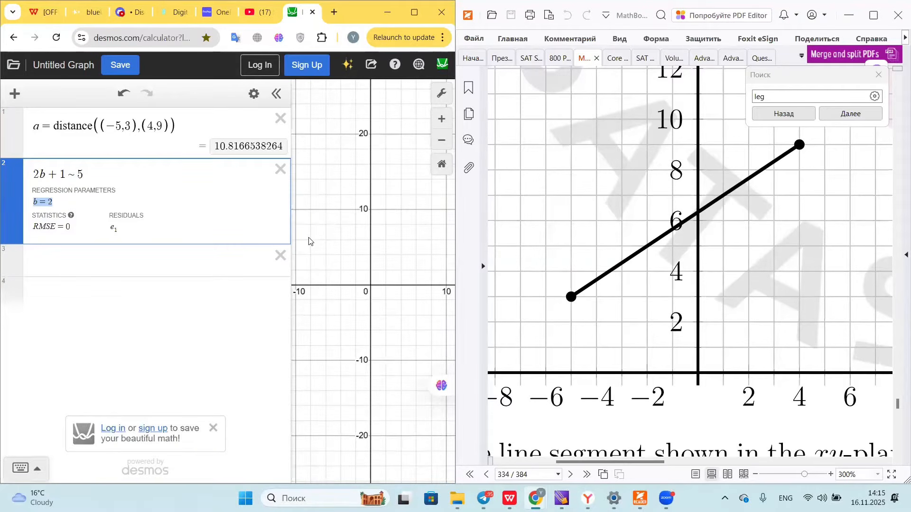
left_click(99, 195)
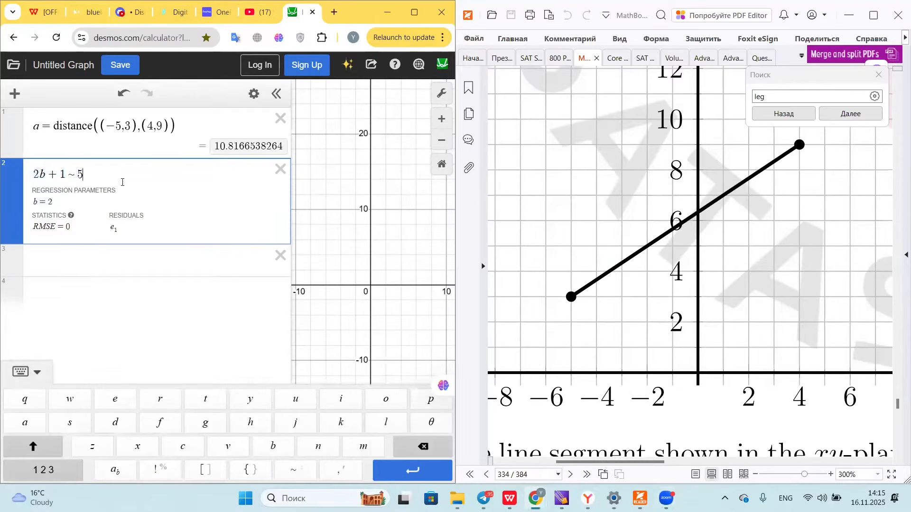
key("Down")
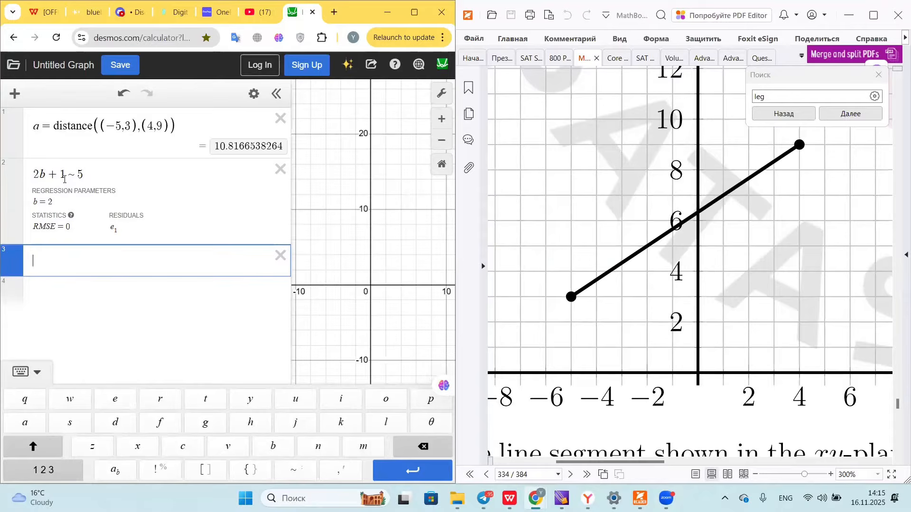
Step: Define the function f(b)=2b+1 in the third expression, using the left side of the regression above
left_click_drag(64, 179, 36, 181)
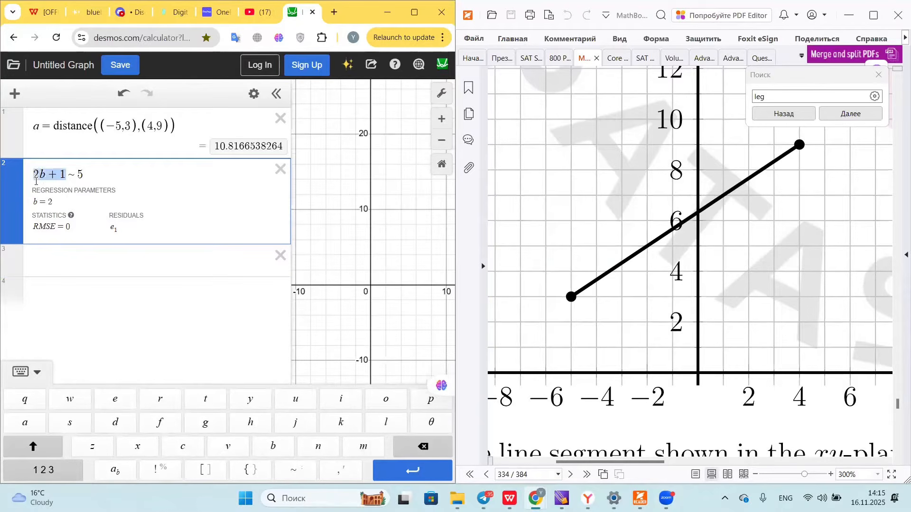
left_click(66, 260)
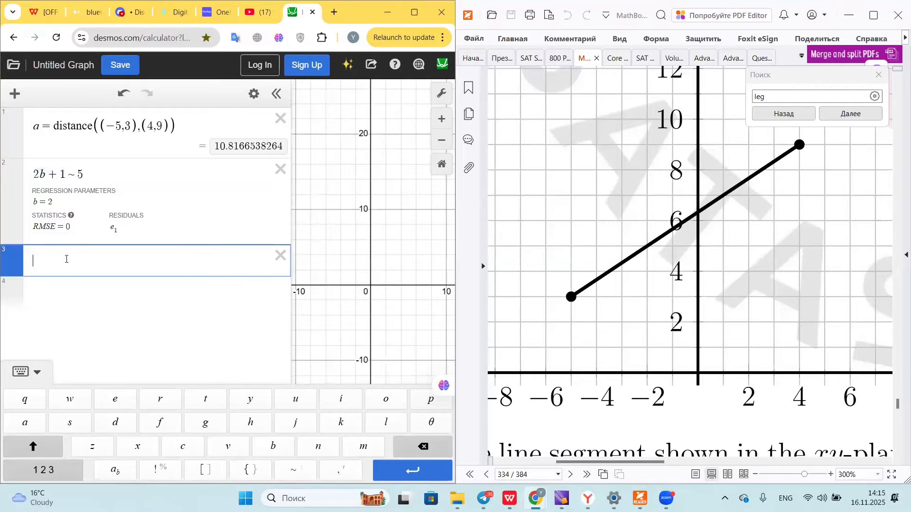
type("f(")
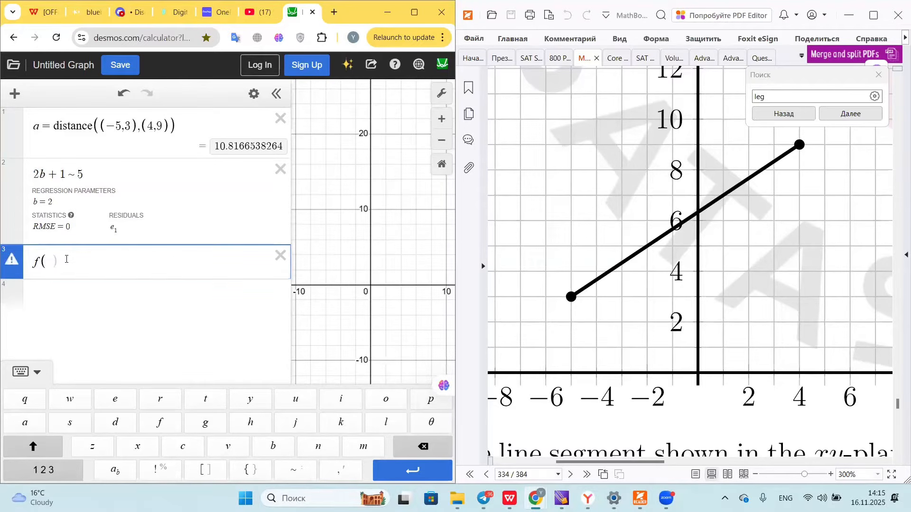
type("b)=2b+1")
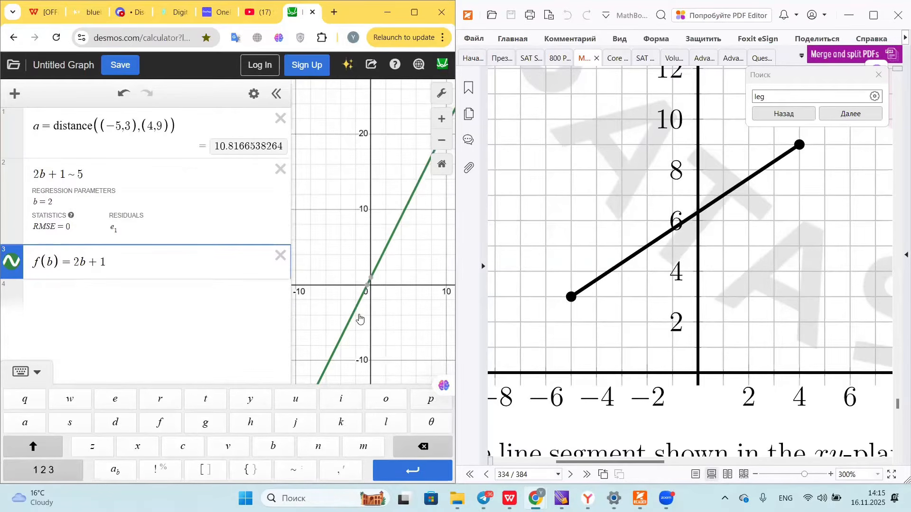
left_click(361, 319)
left_click_drag(378, 319, 399, 293)
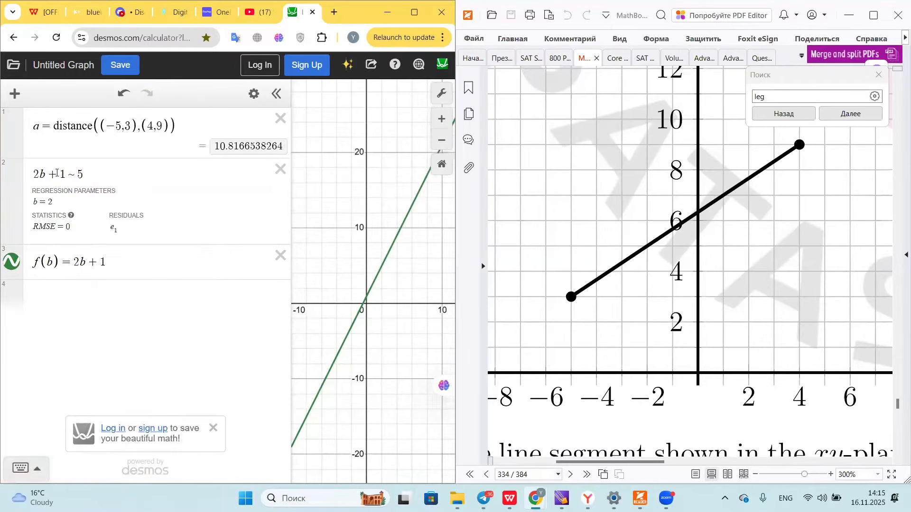
Step: Replace 2b+1 in the second expression's regression with f(b) and highlight the fitted parameter b
double_click(57, 173)
left_click_drag(57, 173, 30, 176)
type("f(b")
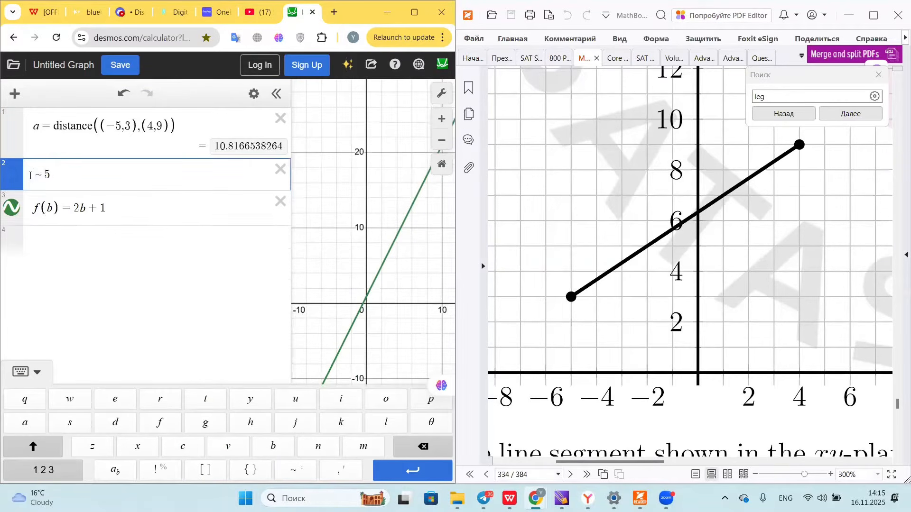
type(")")
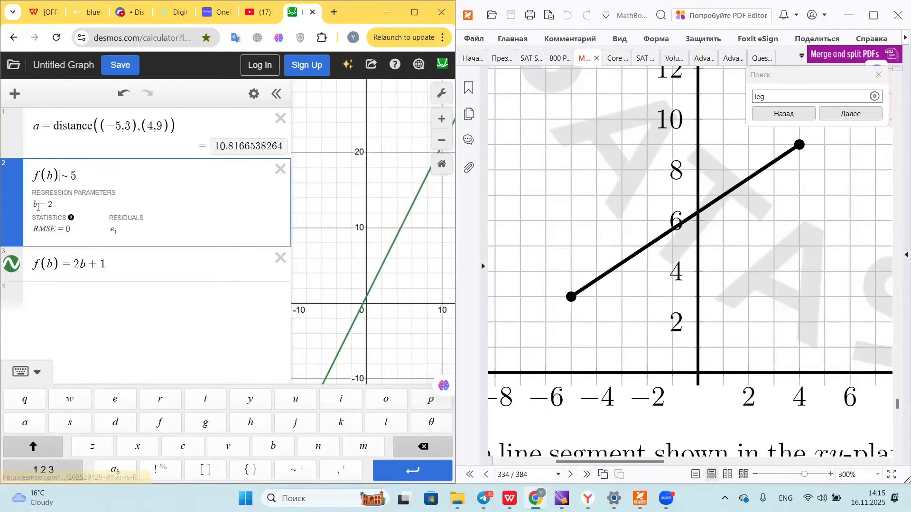
left_click_drag(76, 209, 26, 209)
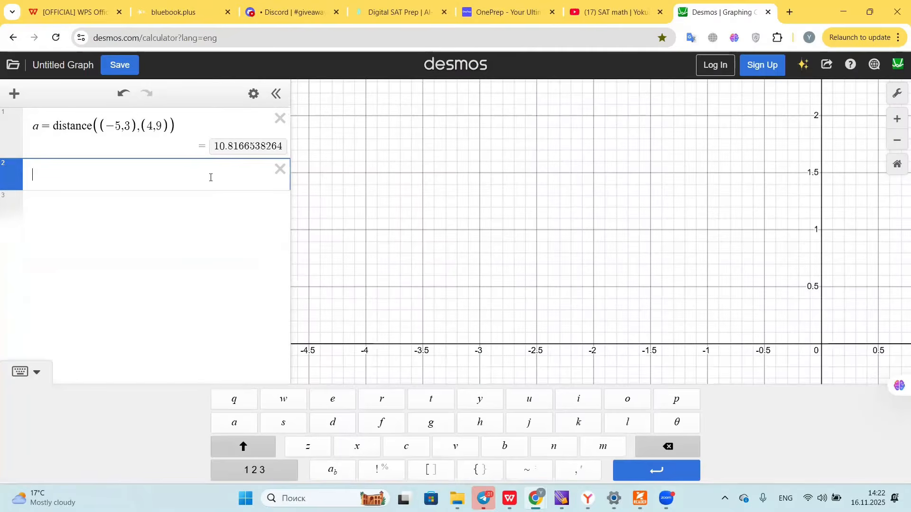
Step: Switch to the PDF reader and examine the right triangle problem's text for the given area and the requested leg
key("super+Left")
left_click(634, 320)
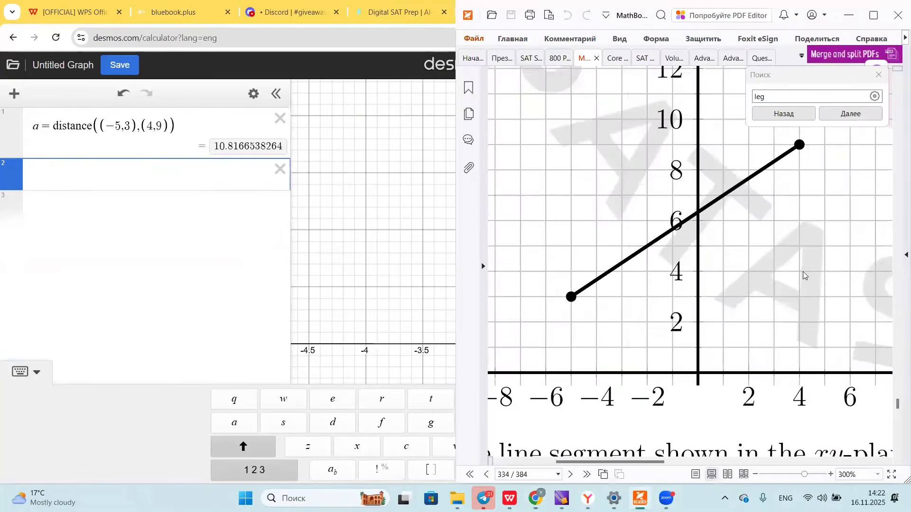
scroll(802, 274, "down", 1)
scroll(716, 275, "down", 5)
scroll(716, 275, "down", 2)
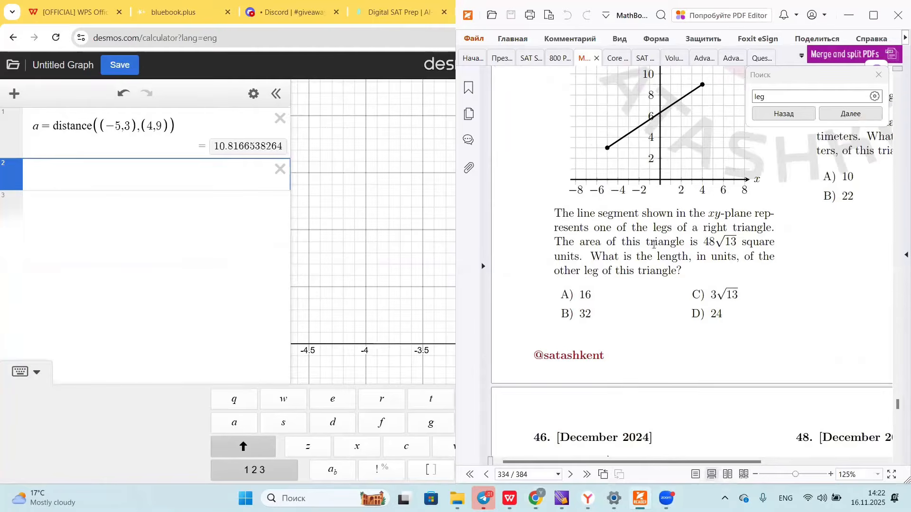
scroll(664, 242, "up", 1)
scroll(584, 261, "up", 3)
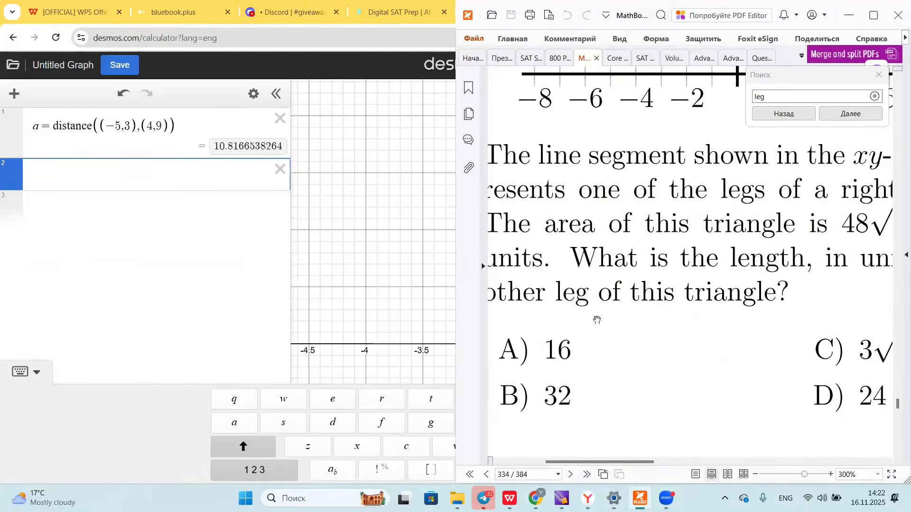
scroll(596, 319, "down", 3)
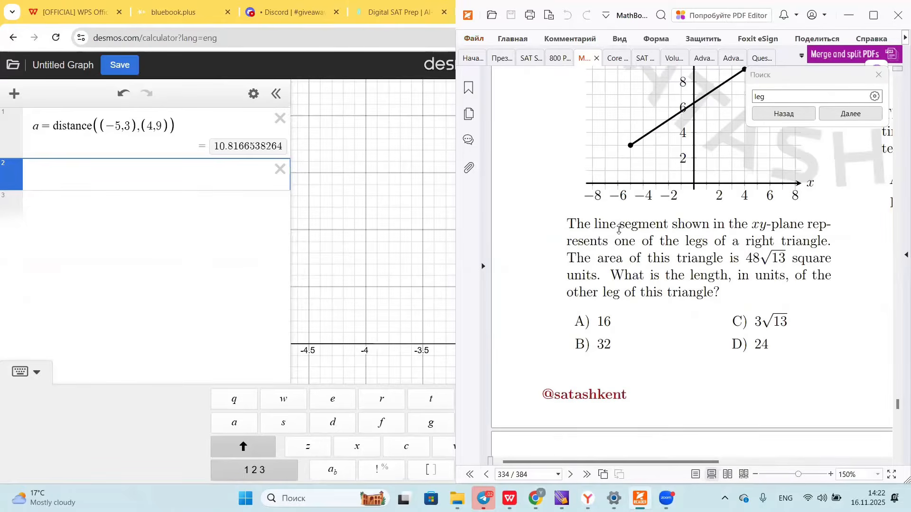
Step: Return to Desmos and begin the triangle area regression in the second expression with (a·b)/2 followed by ~
left_click(139, 172)
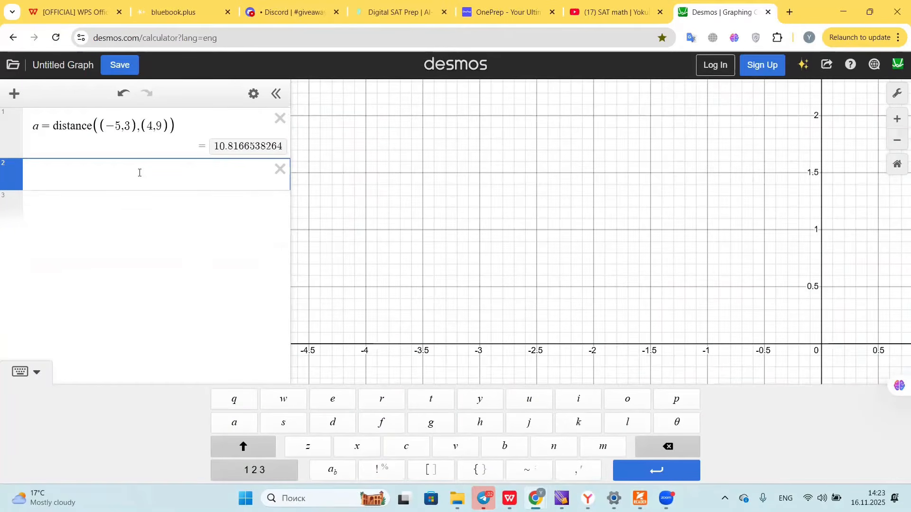
type("a*b")
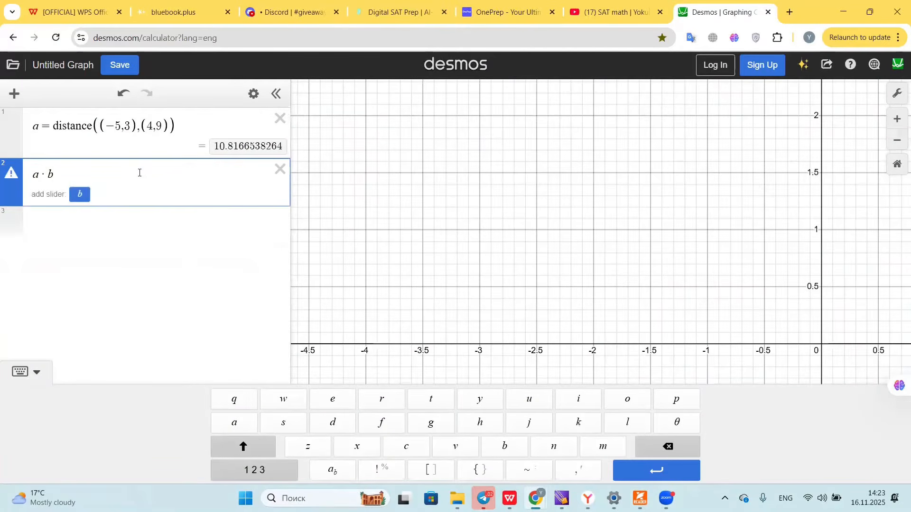
type(")")
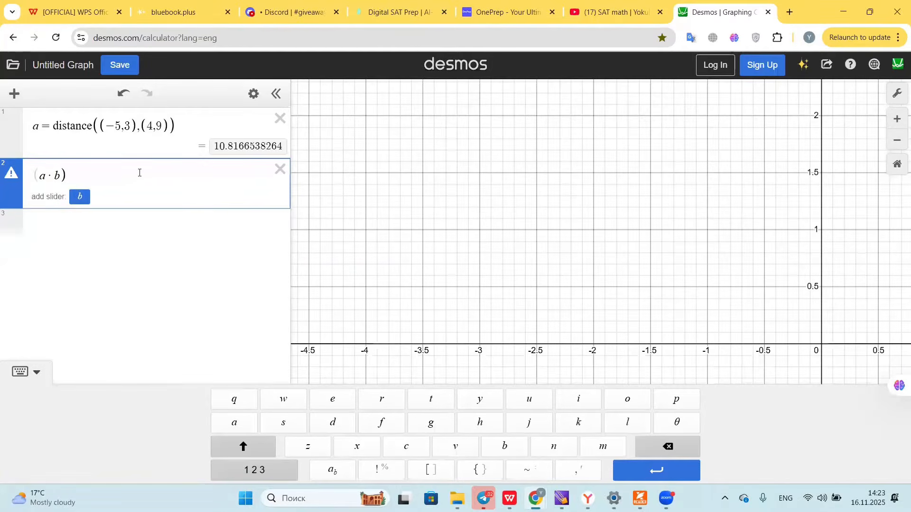
type("/2")
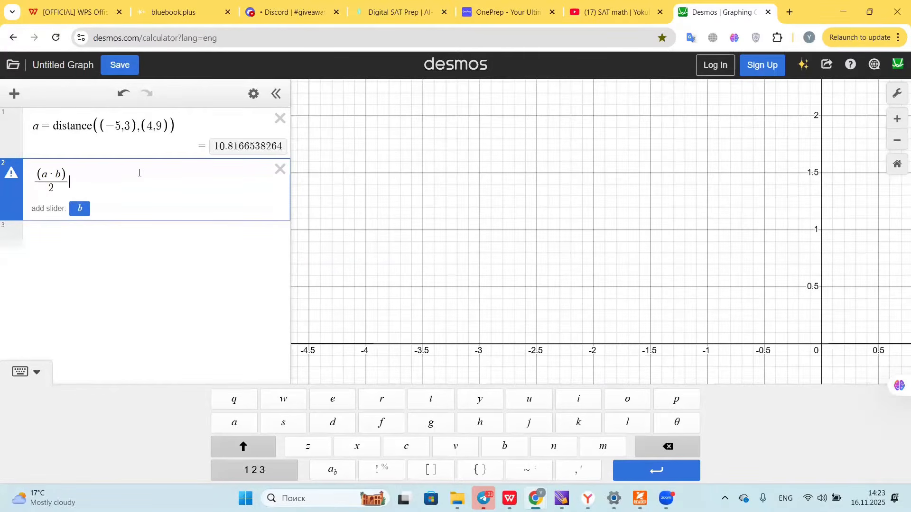
type("~")
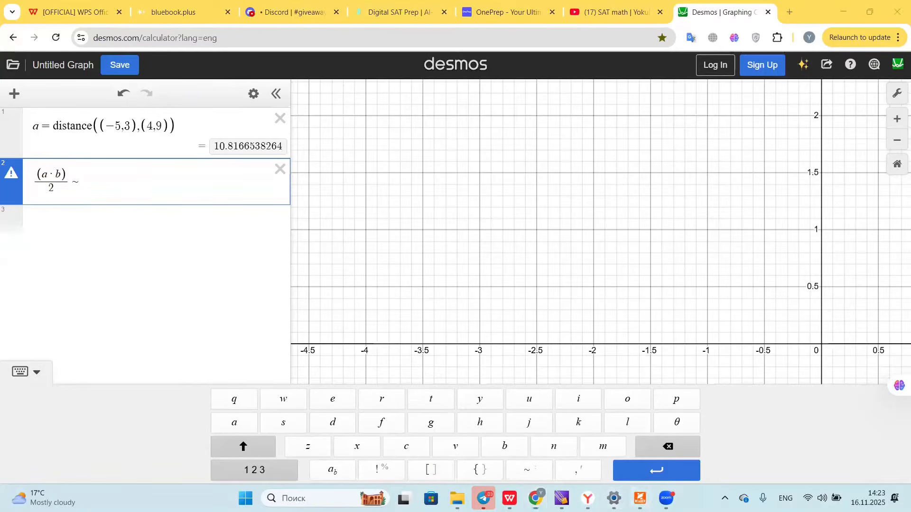
Step: Check the area in the PDF problem and complete the regression's right side as 48√13
left_click(640, 498)
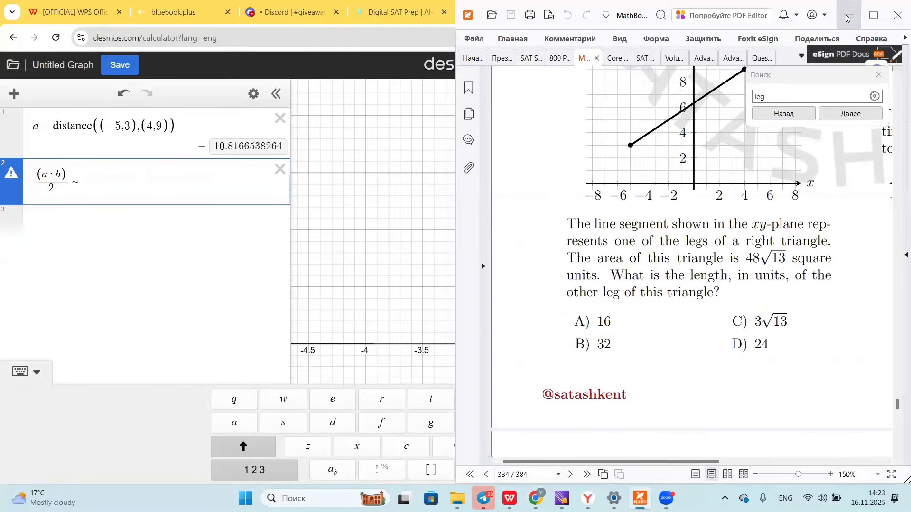
left_click(106, 177)
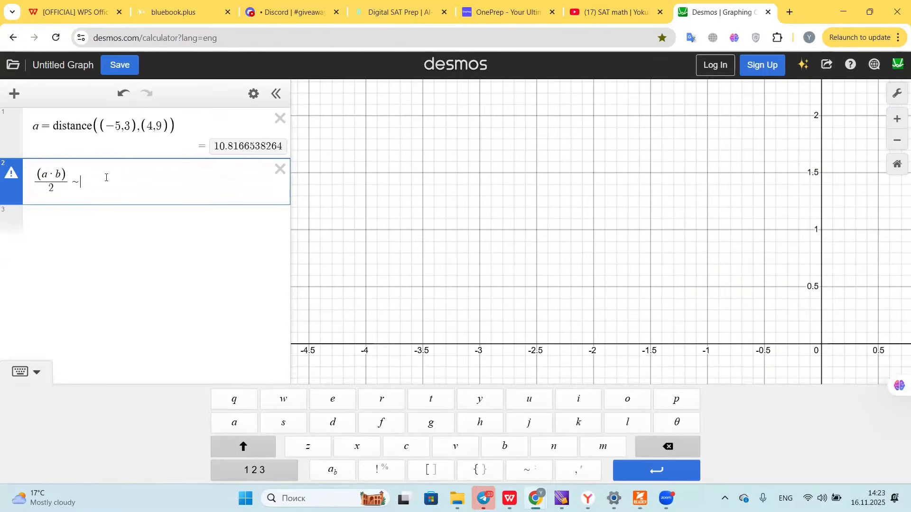
type("48")
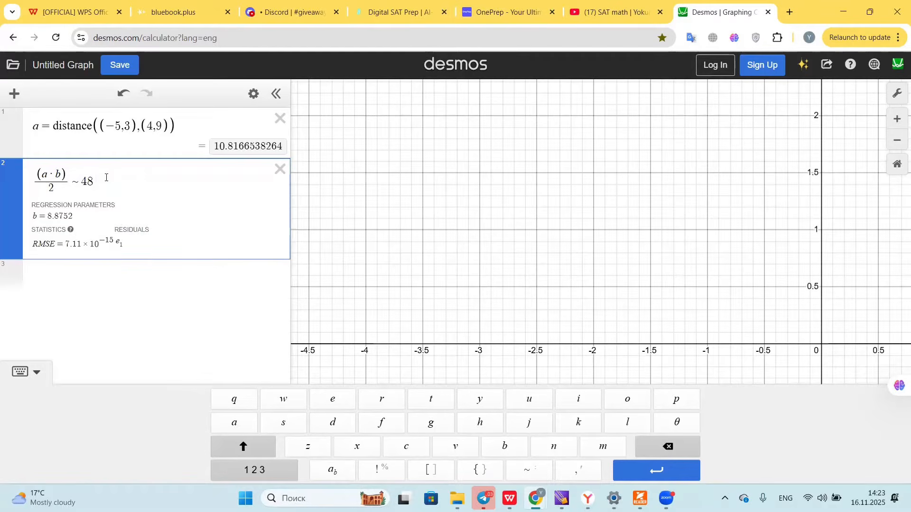
left_click(116, 267)
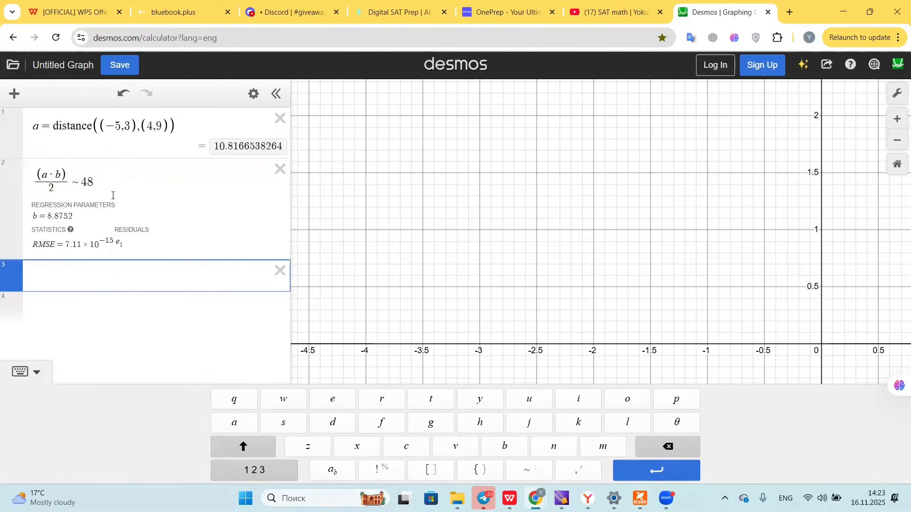
left_click(110, 185)
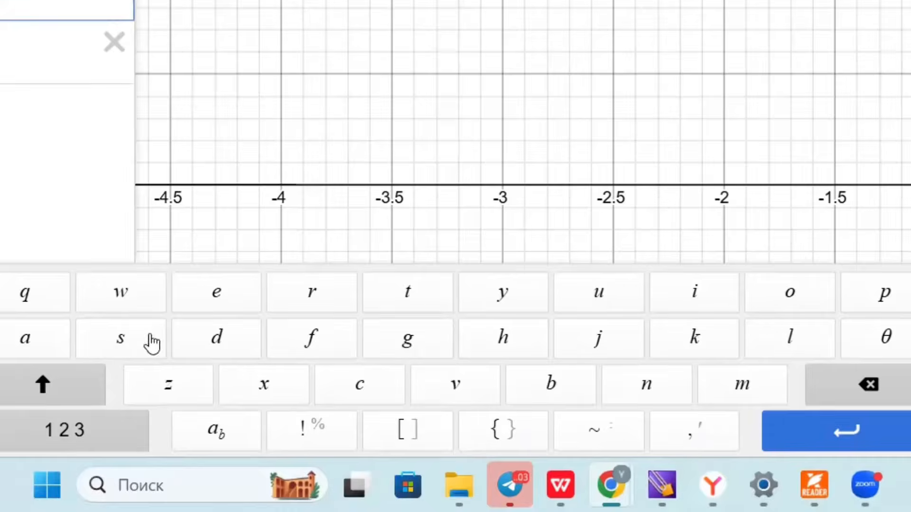
left_click(328, 300)
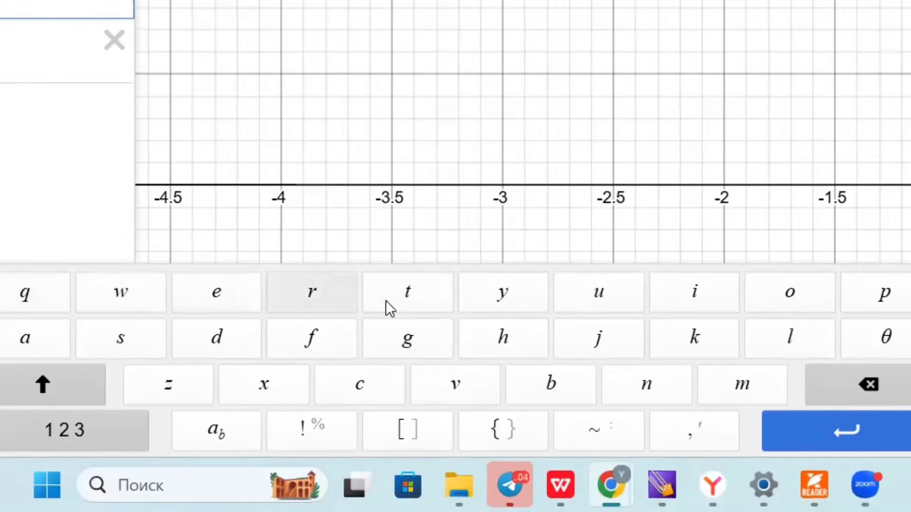
left_click(391, 300)
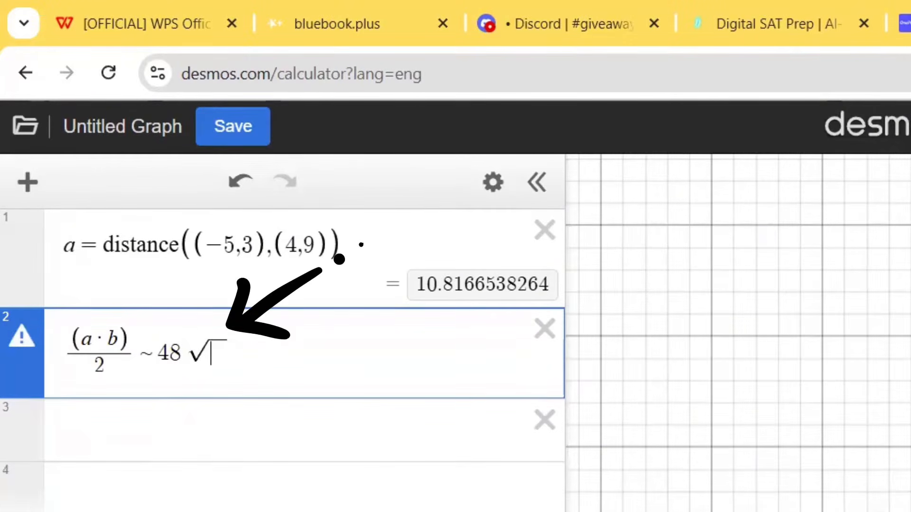
type("13")
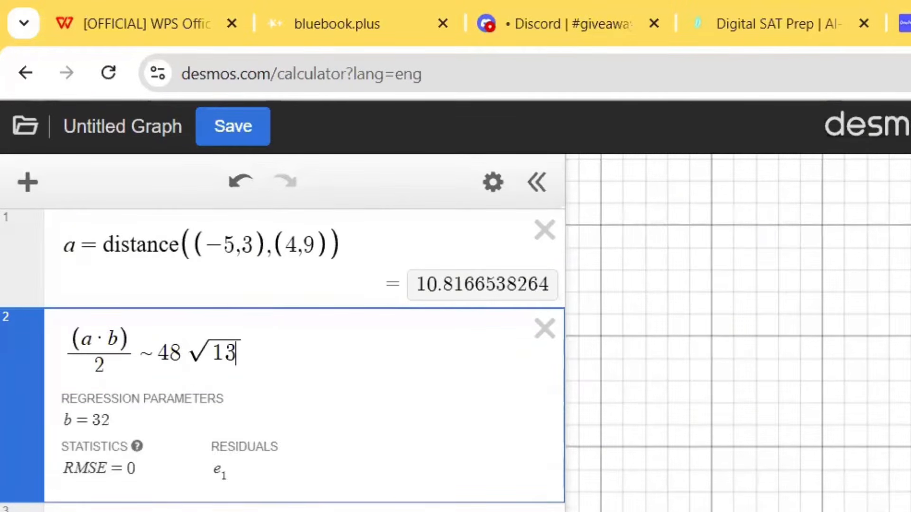
key("Escape")
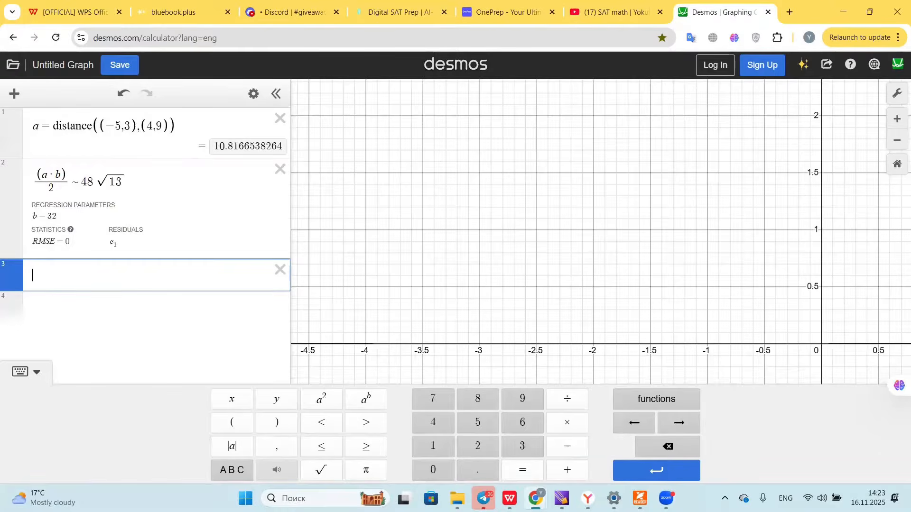
Step: Switch back to the PDF problem and mark answer choice B) 32
key("alt+Tab")
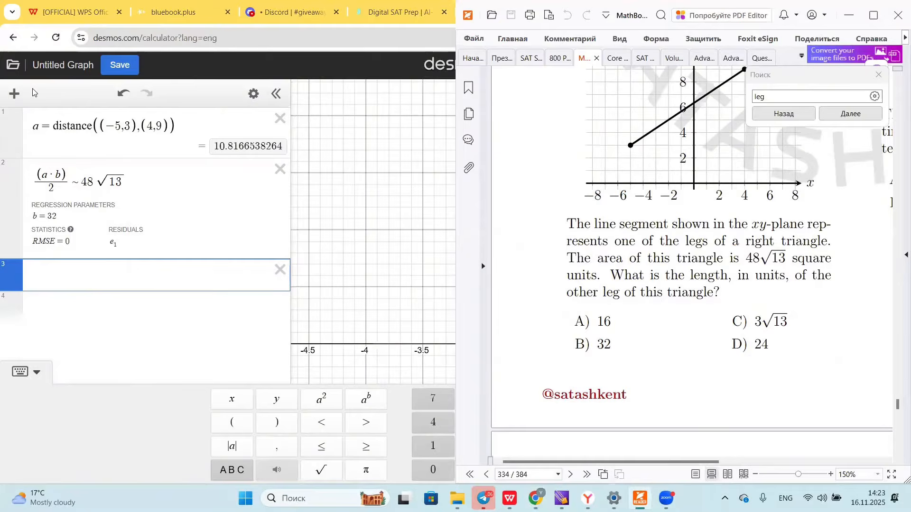
left_click_drag(590, 337, 549, 339)
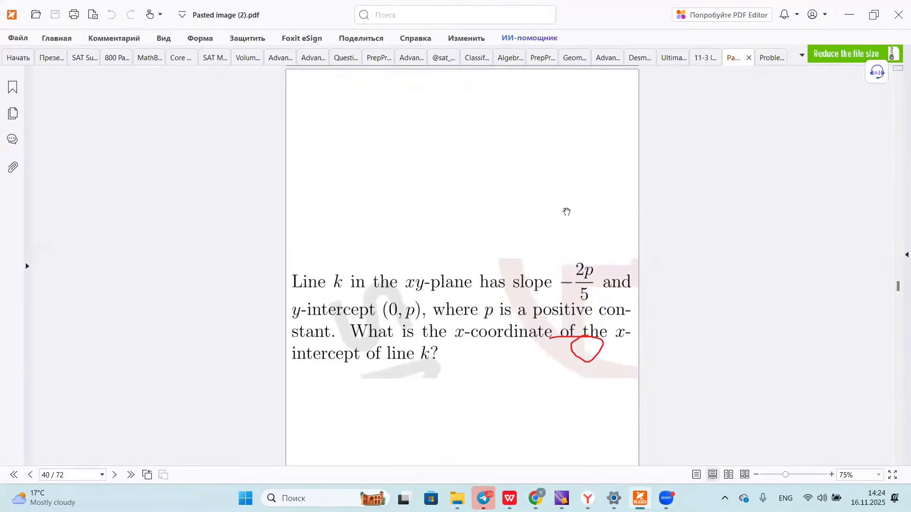
Step: Go back in the pasted-image PDF to the no-solution problem with 31(x−n)=31y+31n and zoom out the empty graph
scroll(487, 190, "up", 5)
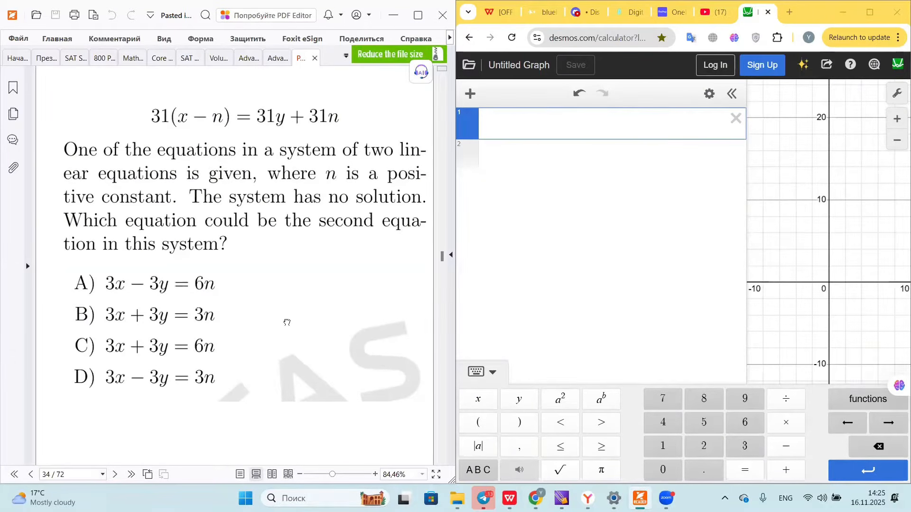
left_click(894, 141)
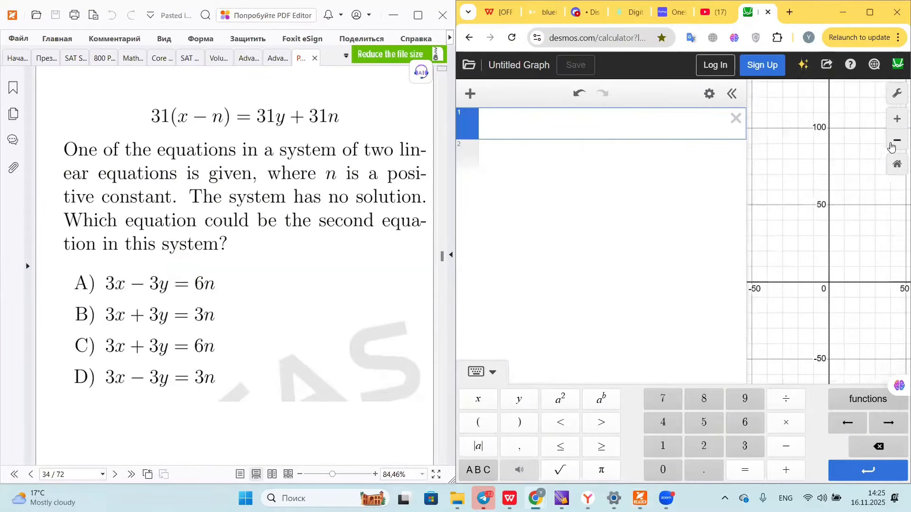
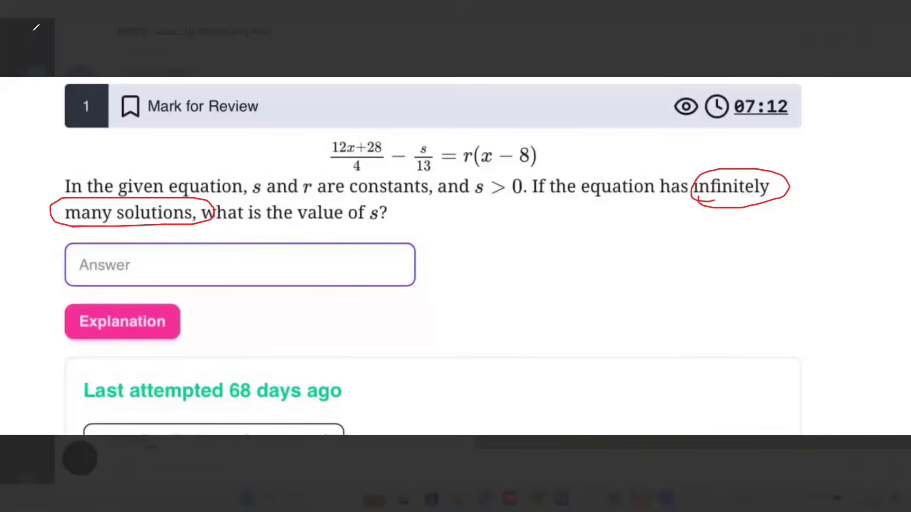
Step: Close the enlarged problem photo in Telegram and arrange the chat window beside the Desmos calculator
left_click(885, 9)
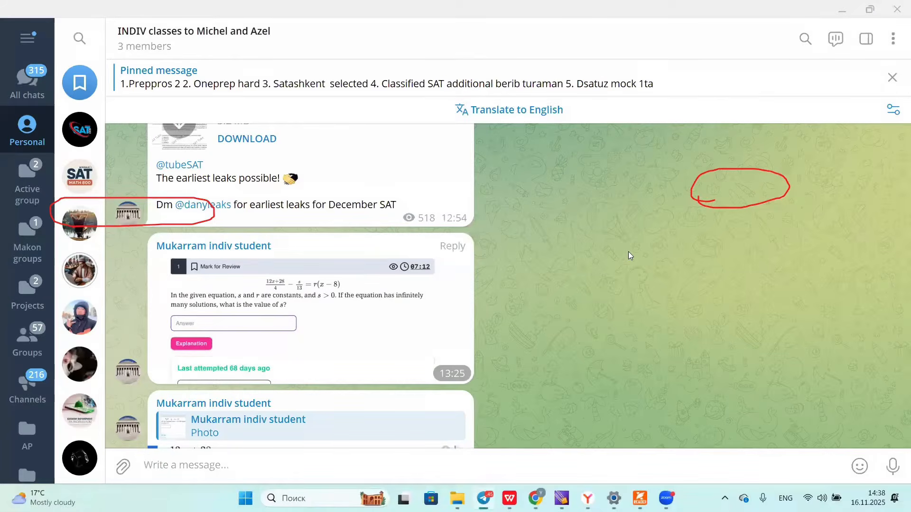
left_click(869, 9)
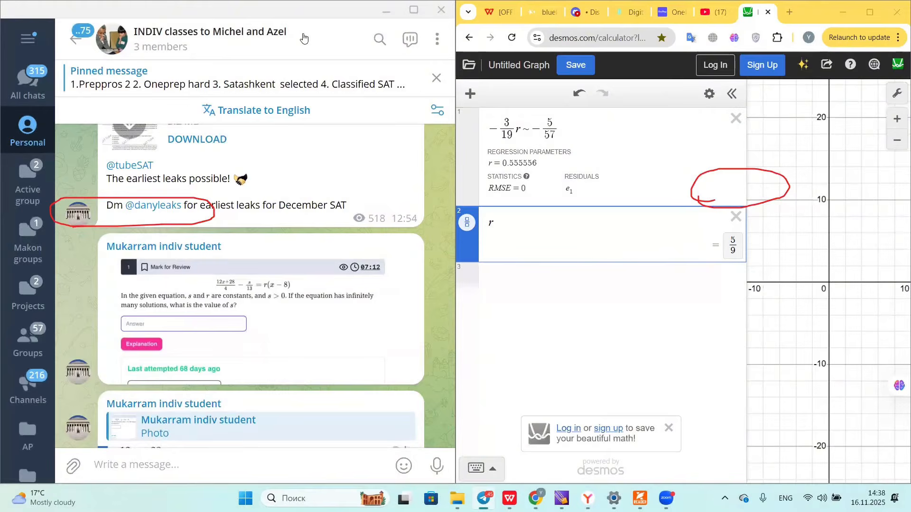
left_click(416, 84)
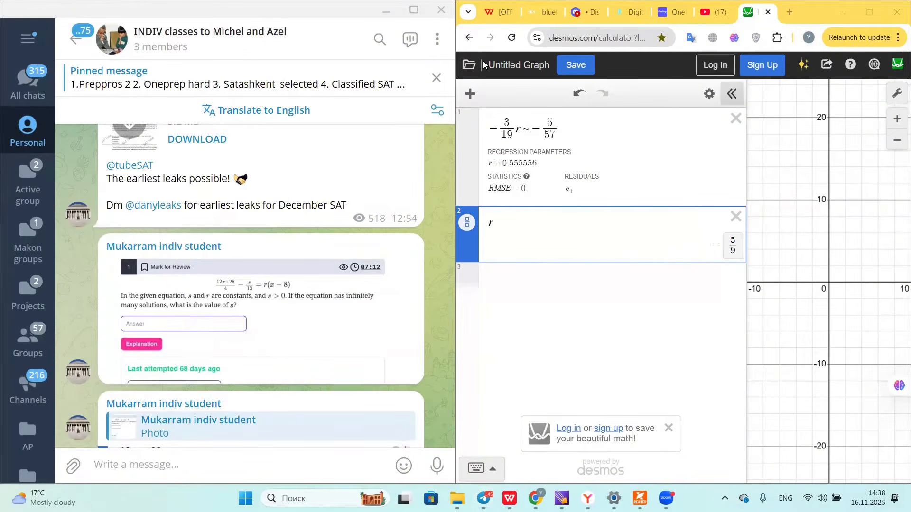
Step: Delete all expressions from the Desmos expression list
left_click(709, 94)
left_click(499, 93)
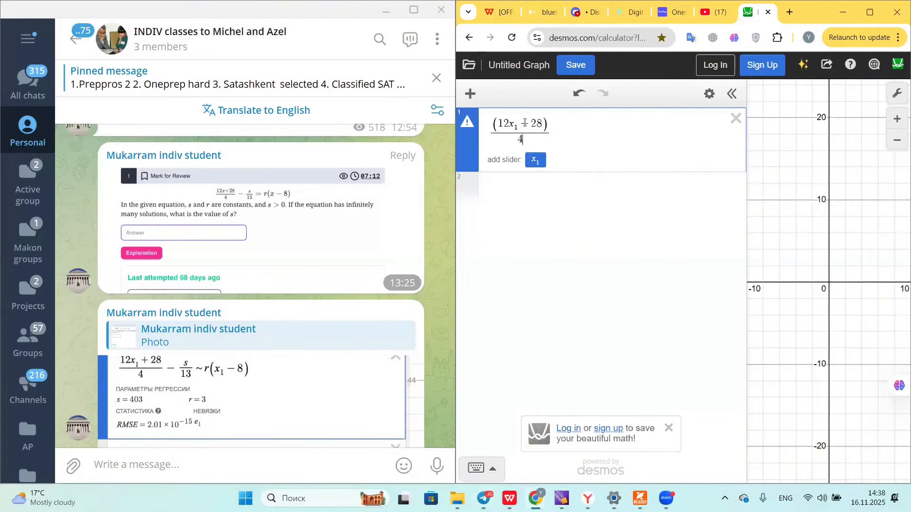
Step: Complete the regression as (12x₁+28)/4 − s/13 ~ r(x₁−8)
key("Right")
type("-s")
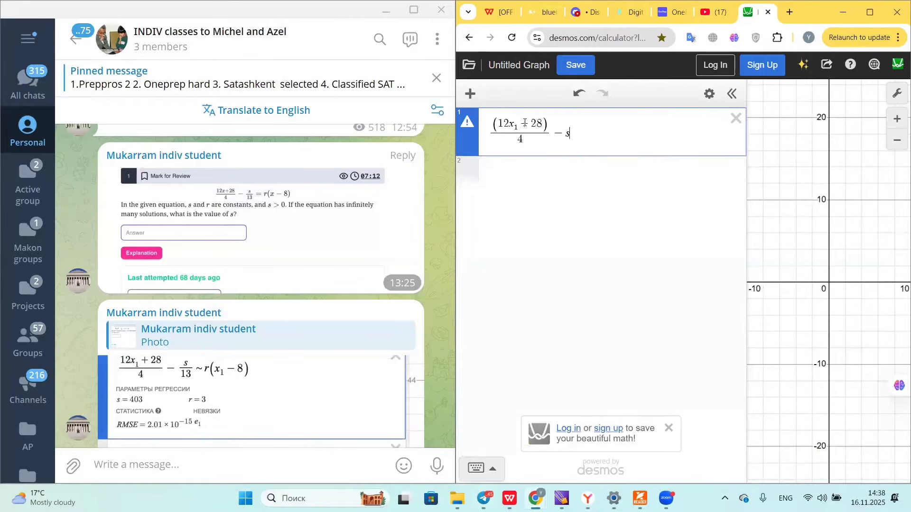
type("/13")
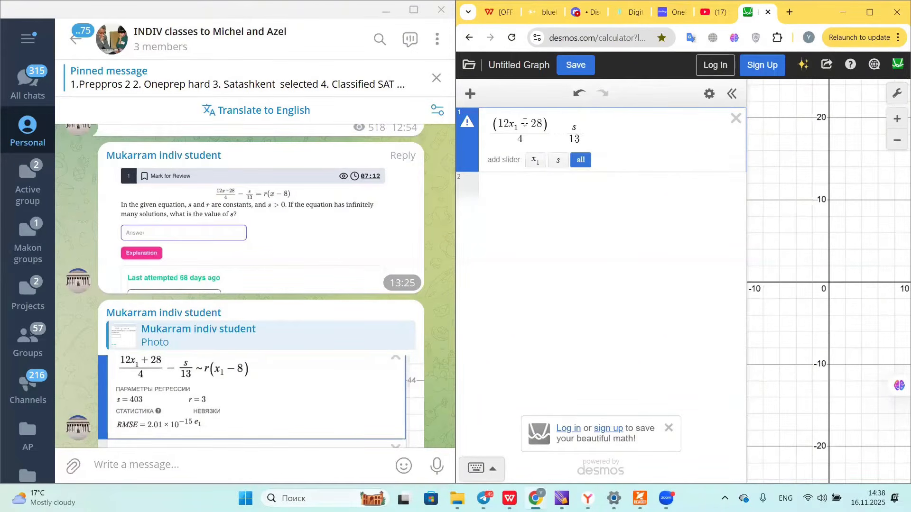
key("Right")
type("~r(x")
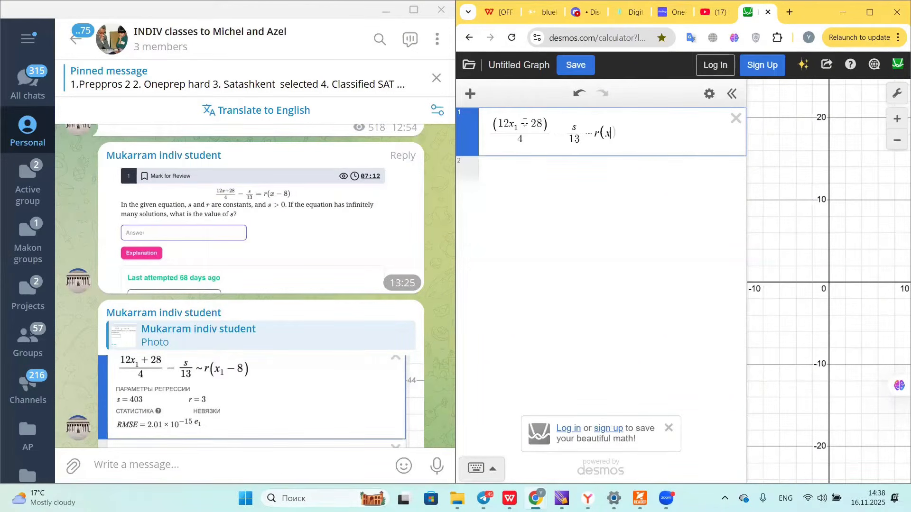
type("_1-8")
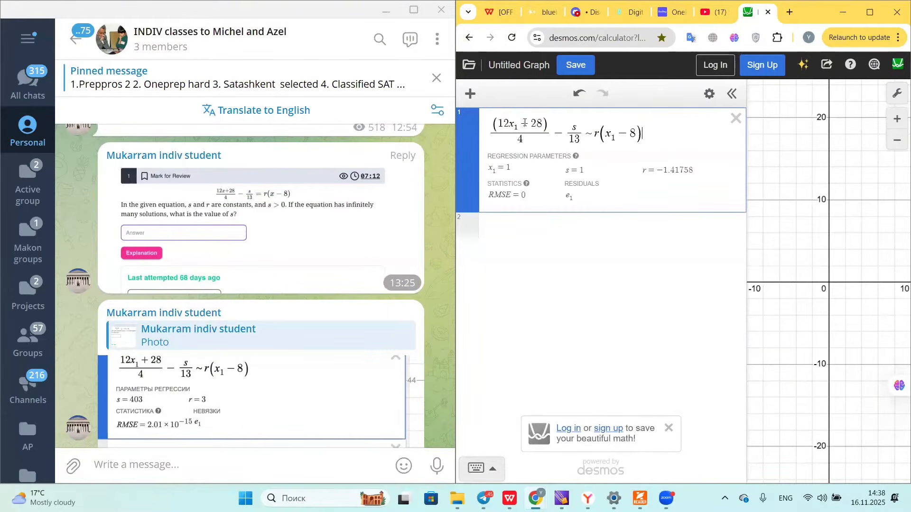
key("Right")
Step: Add the restriction {s>0} to the end of the regression
left_click(556, 231)
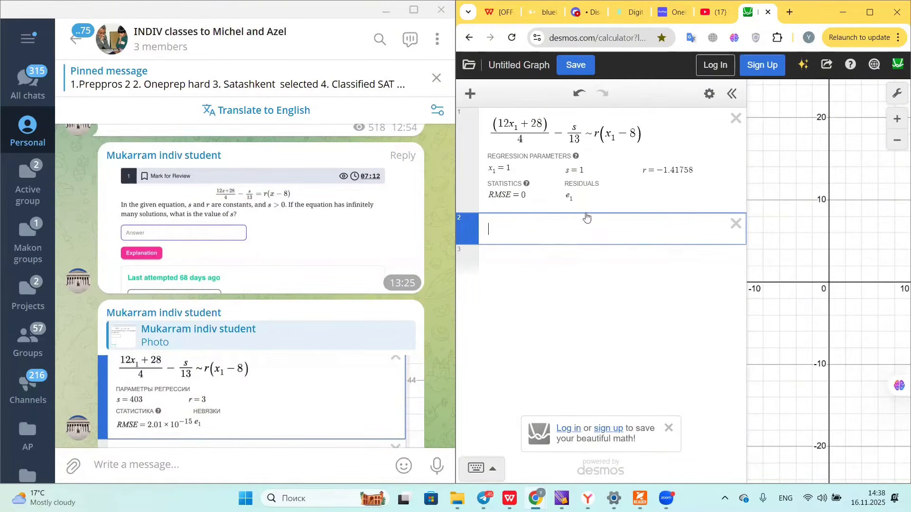
left_click(657, 139)
type("{s>0")
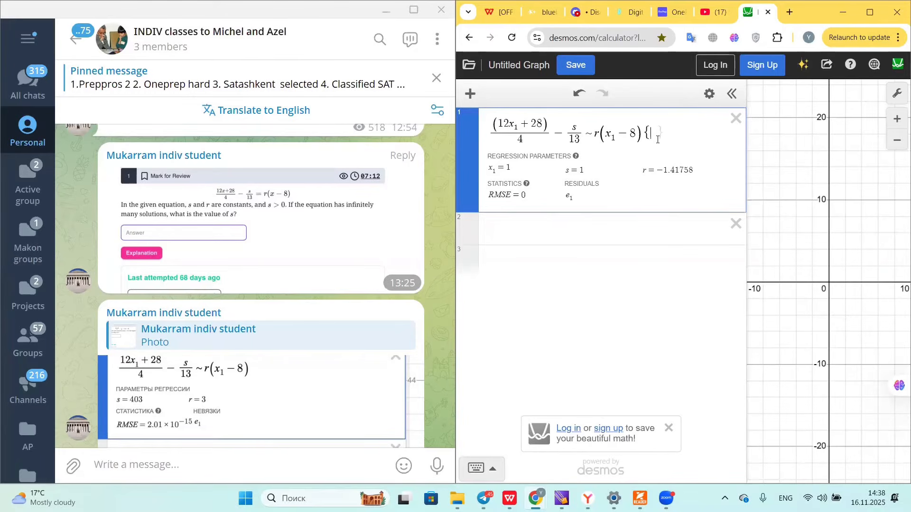
type("}")
key("Down")
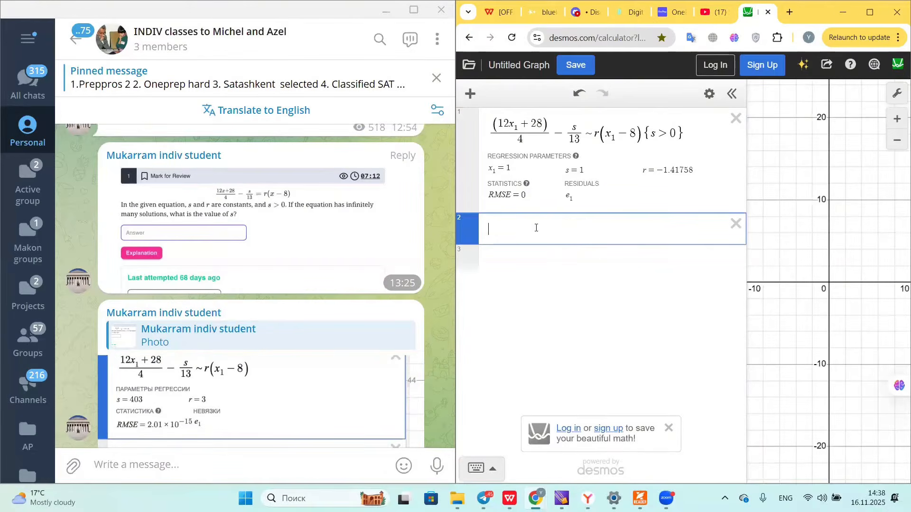
Step: Define x₁ as the list [1,2,3,4,5,6,7] on the second expression line
type("x1")
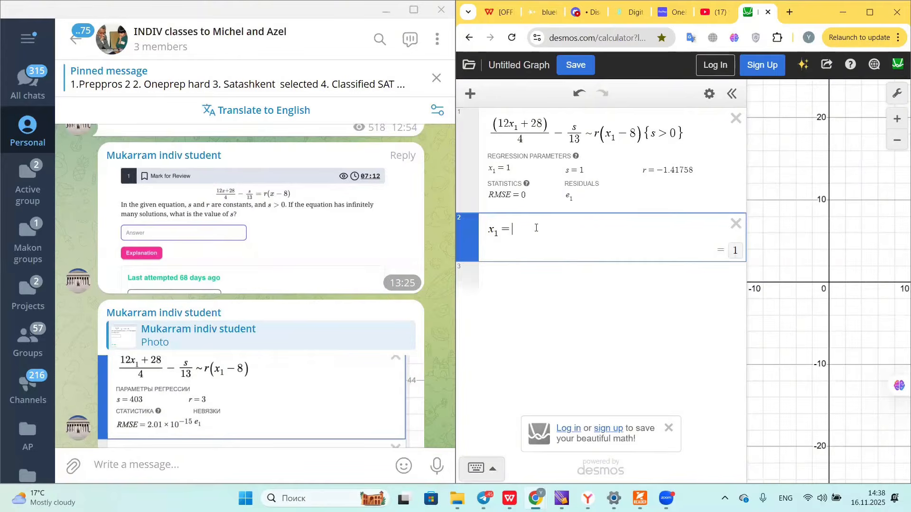
type("=[]")
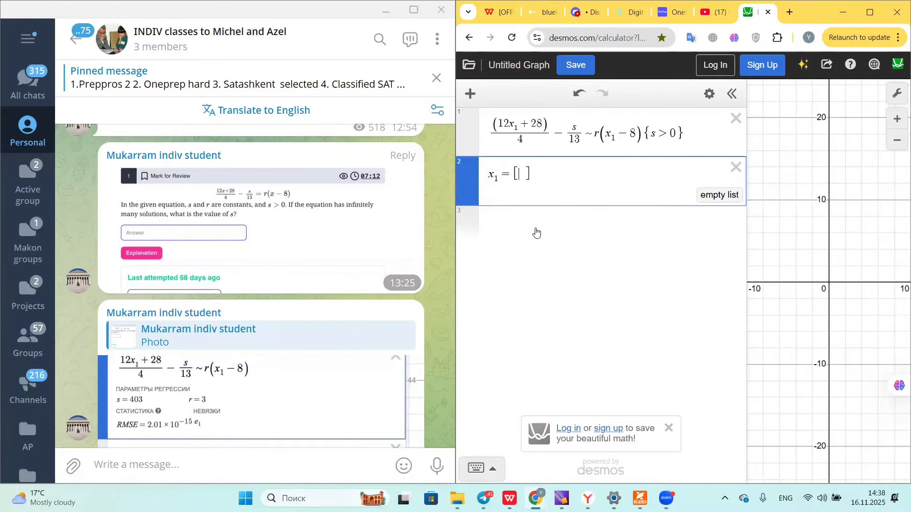
type("1,2")
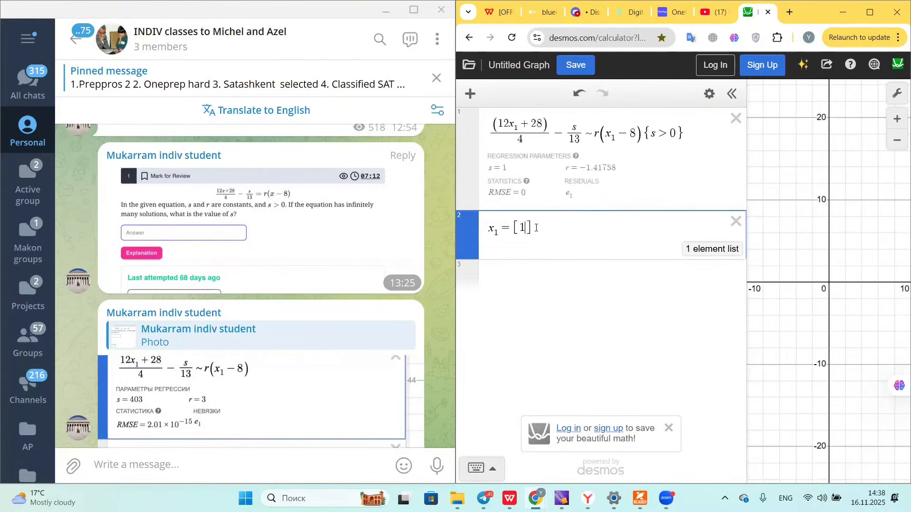
type(",3,4,5")
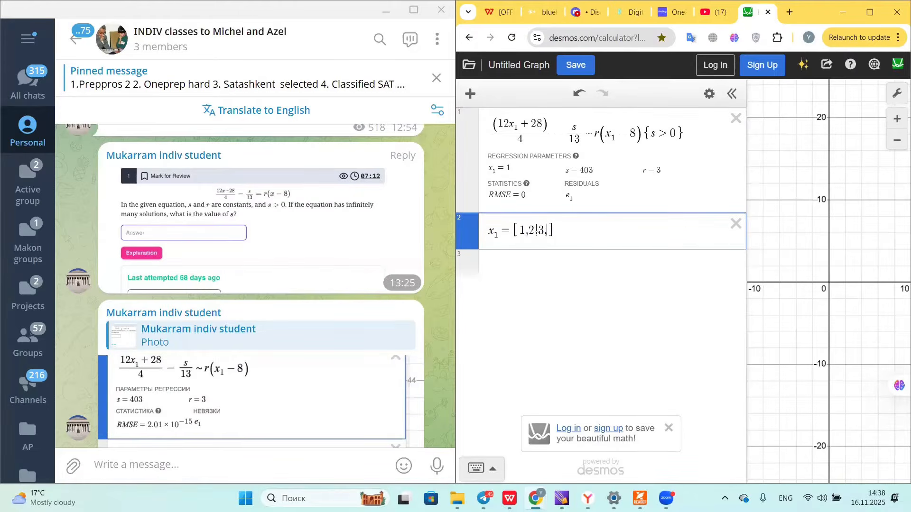
type(",6,7")
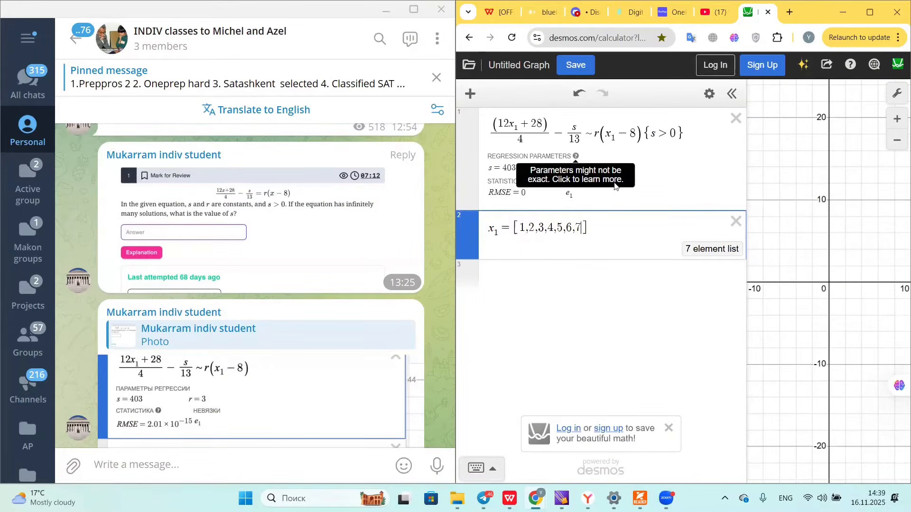
Step: Evaluate the constant s on a new expression line below the x₁ list
left_click(545, 277)
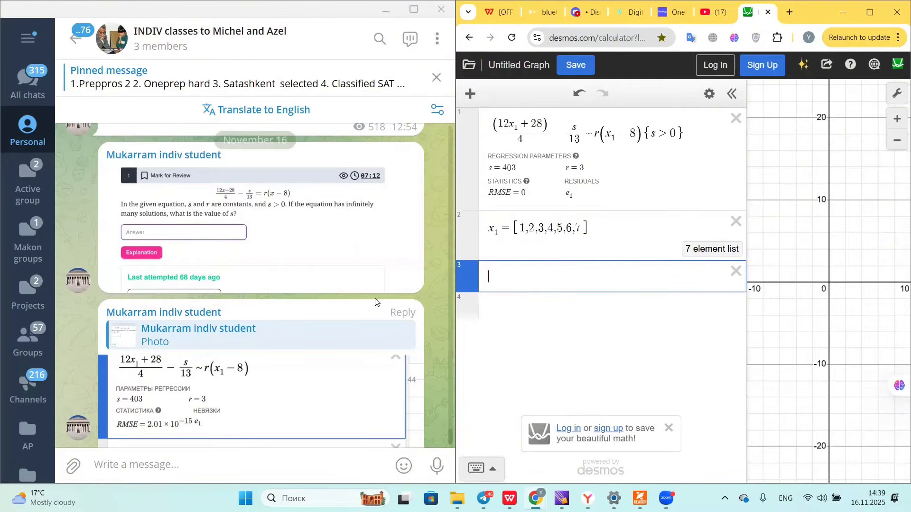
scroll(334, 322, "up", 2)
type("s")
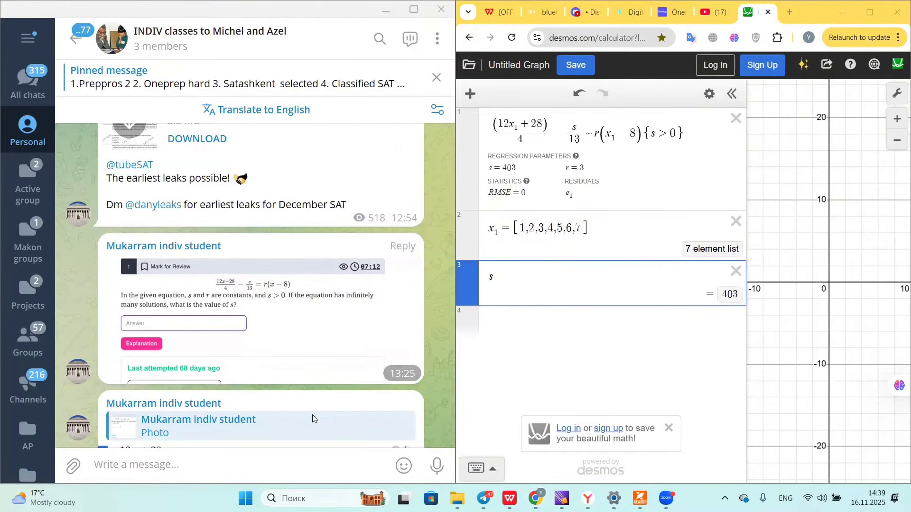
Step: Review the regression's x₁ term and its fitted parameters, and clear the line that evaluates s
left_click(508, 124)
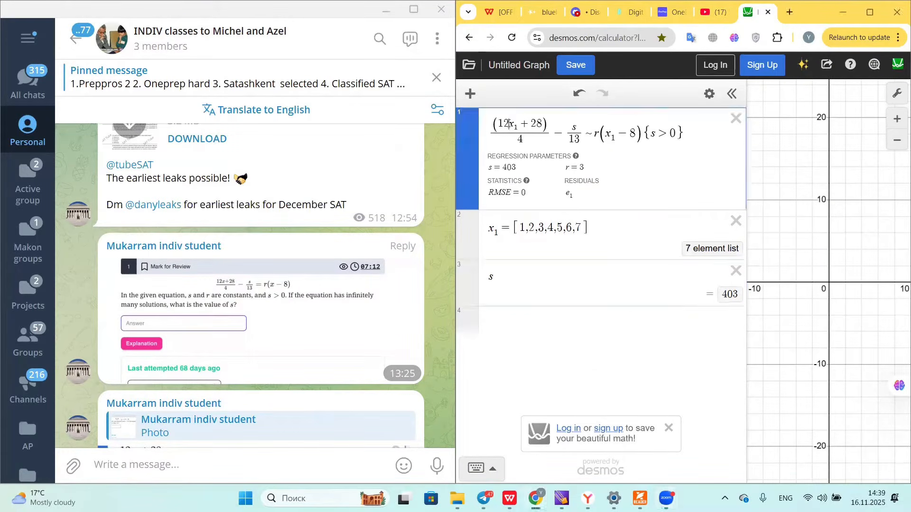
double_click(521, 124)
left_click_drag(517, 167, 488, 167)
left_click_drag(565, 167, 584, 167)
left_click(520, 279)
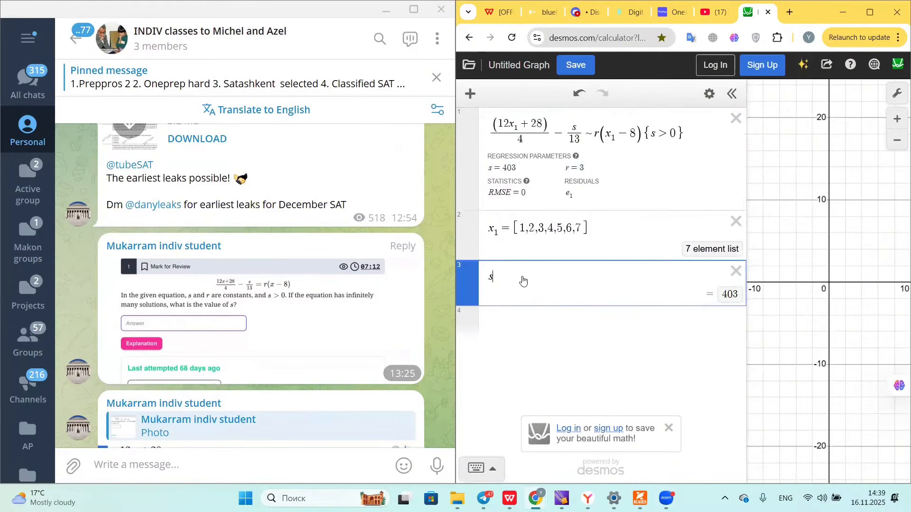
key("BackSpace")
Step: Replace the number list assigned to x₁ with random(100)
left_click(643, 222)
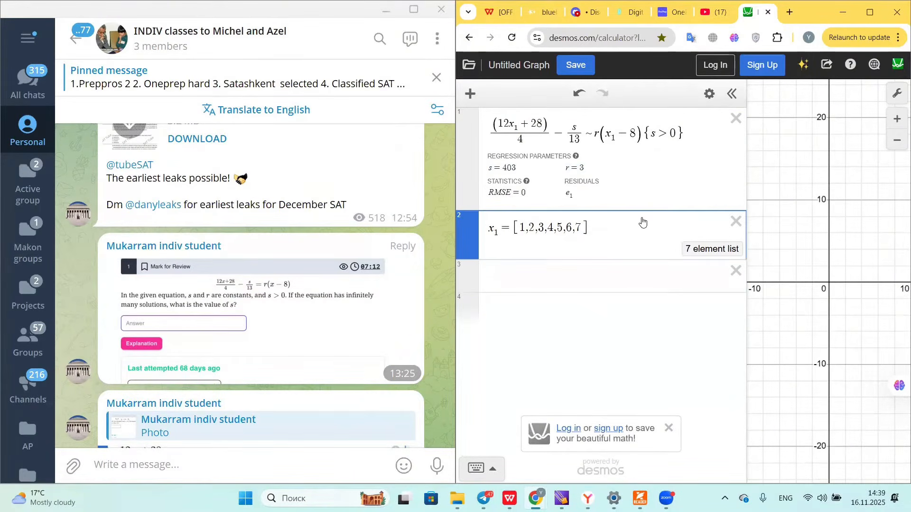
key("BackSpace")
key("BackSpace")
key("BackSpace")
key("BackSpace")
key("BackSpace")
key("BackSpace")
key("BackSpace")
key("BackSpace")
key("BackSpace")
key("BackSpace")
key("BackSpace")
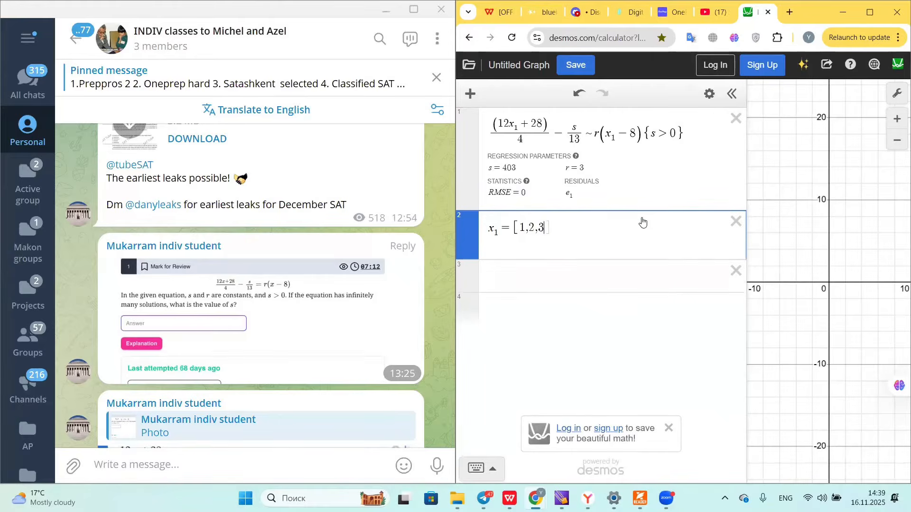
key("BackSpace")
key("BackSpace")
key("BackSpace")
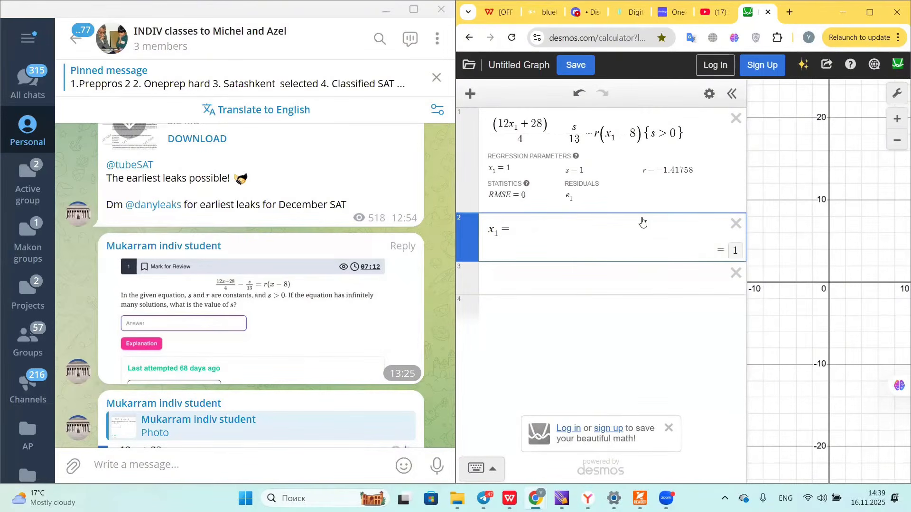
type("random")
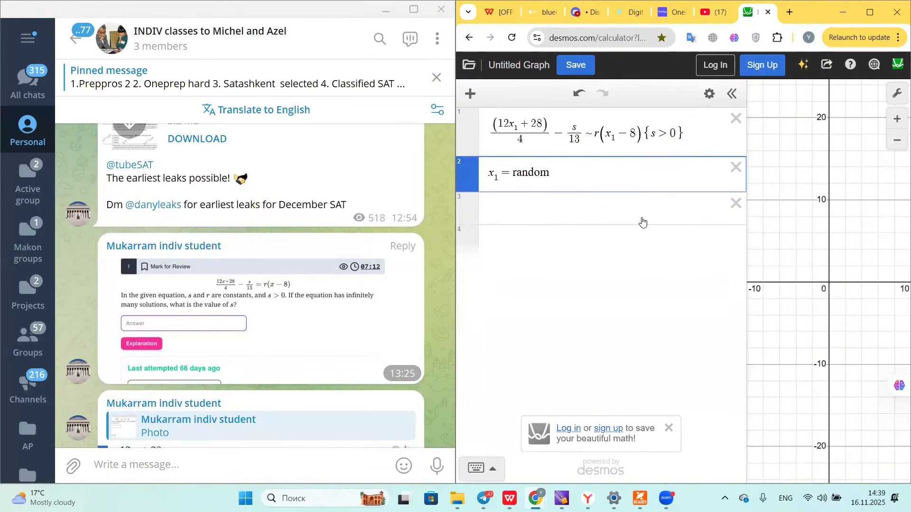
type("(1")
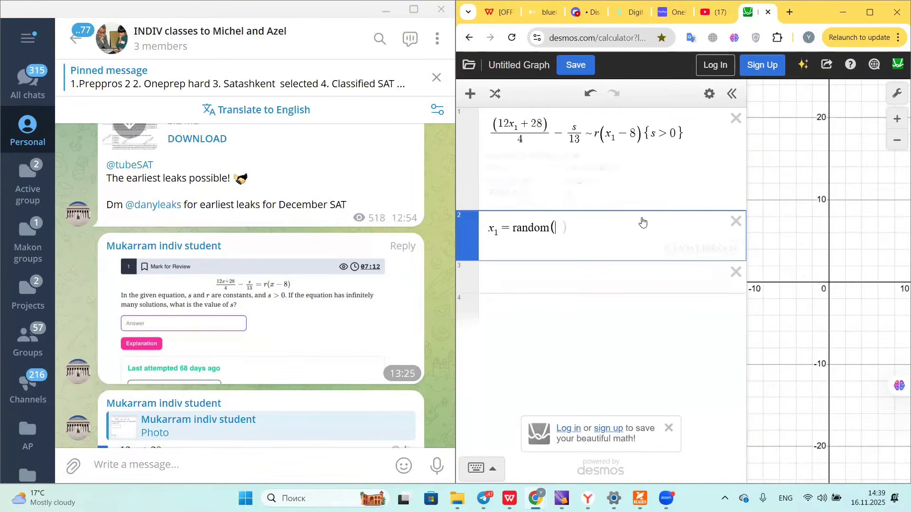
type("00)")
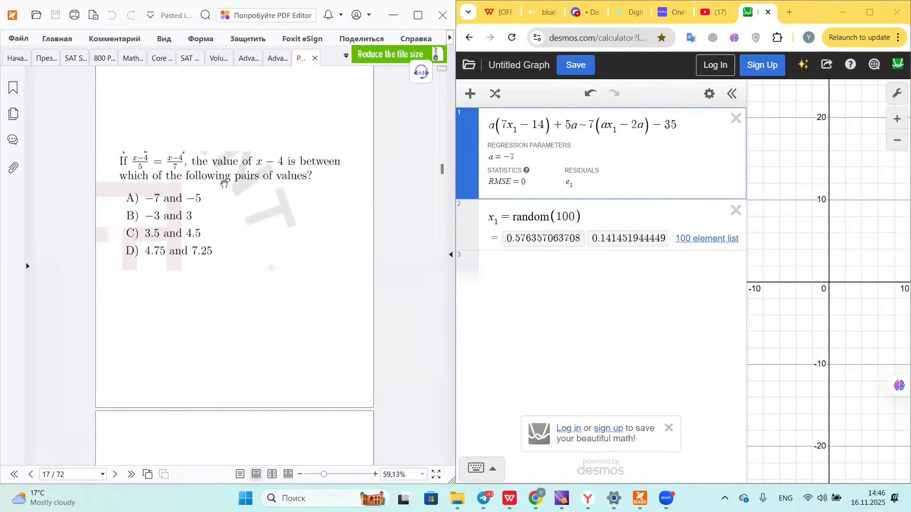
Step: Clear the calculator and enter the equation (x−4)/5 = (x−4)/7 from the enlarged PDF problem
scroll(220, 202, "up", 1)
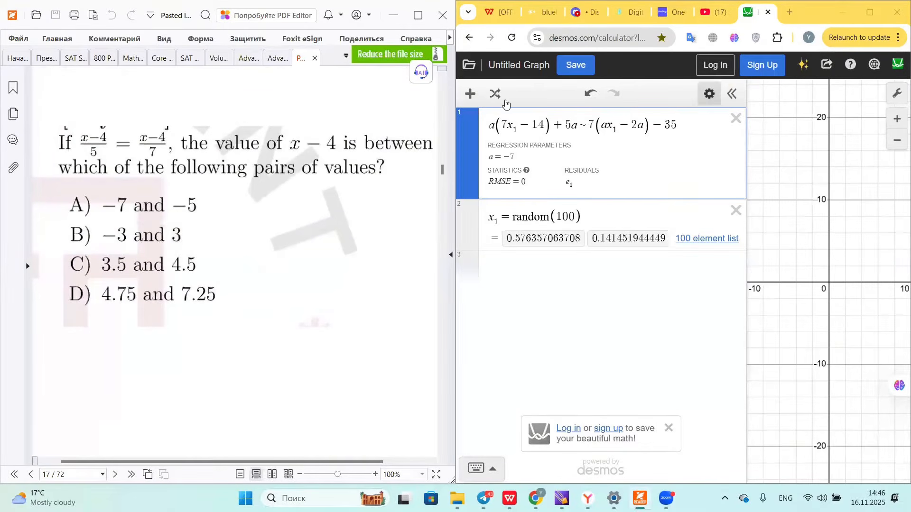
left_click(495, 94)
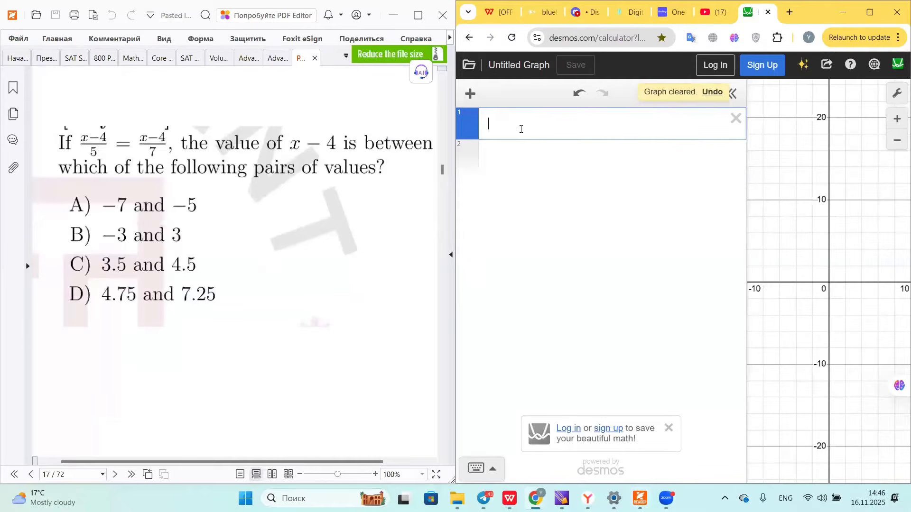
type("(x-4)")
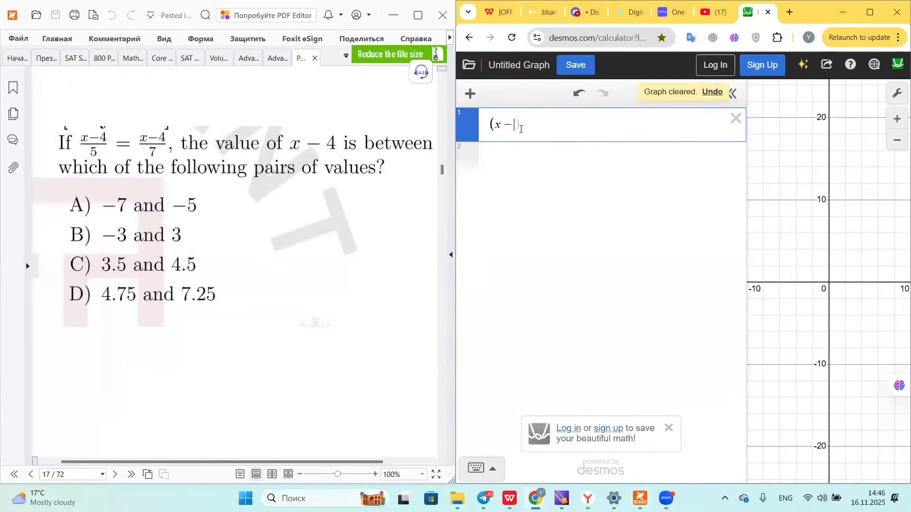
type("/5")
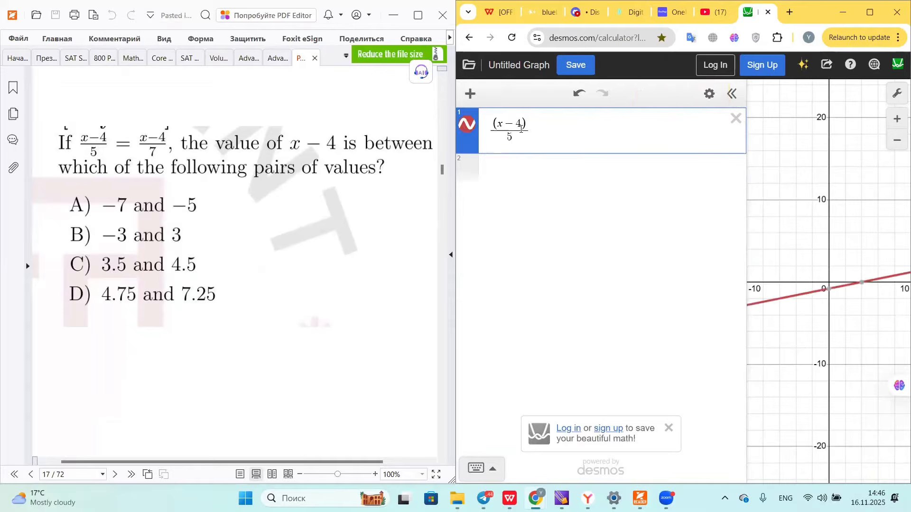
key("Right")
type("=")
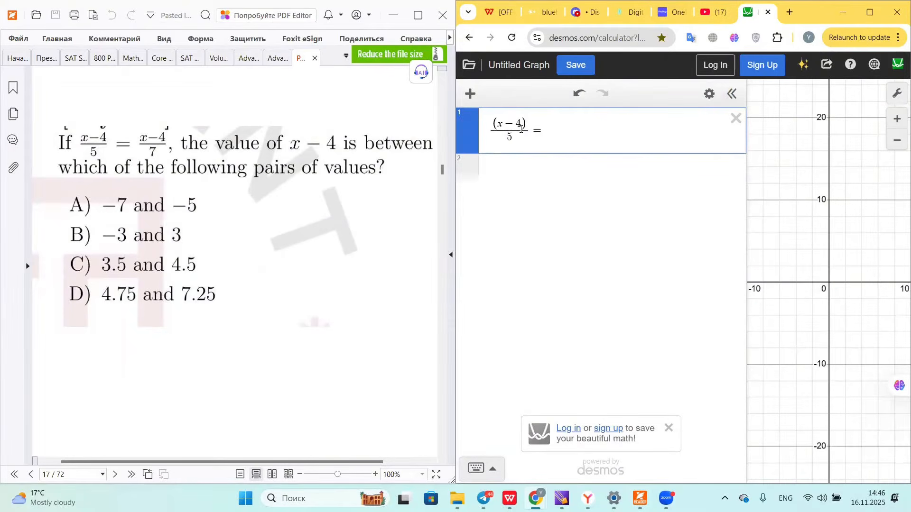
type("()/7")
key("Up")
type("x-4")
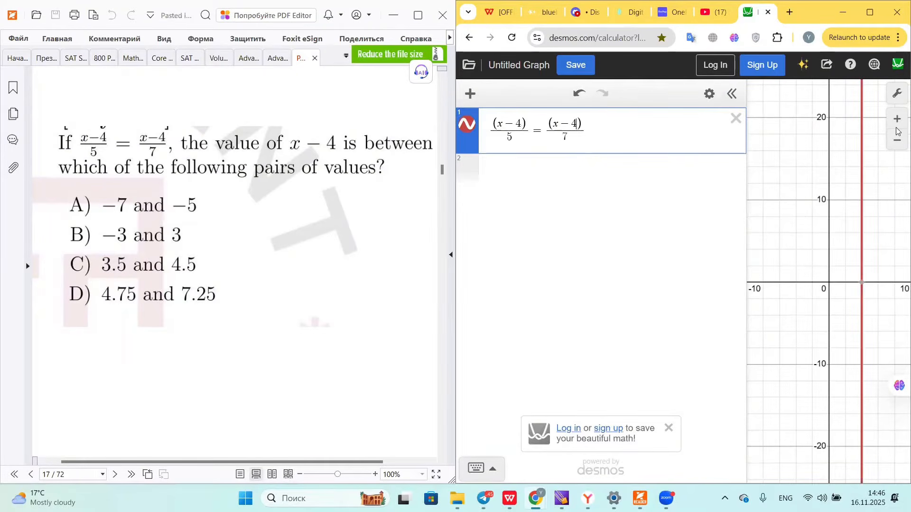
Step: Zoom out the graph and show the coordinates where the vertical line crosses the x-axis
left_click(898, 141)
left_click(897, 140)
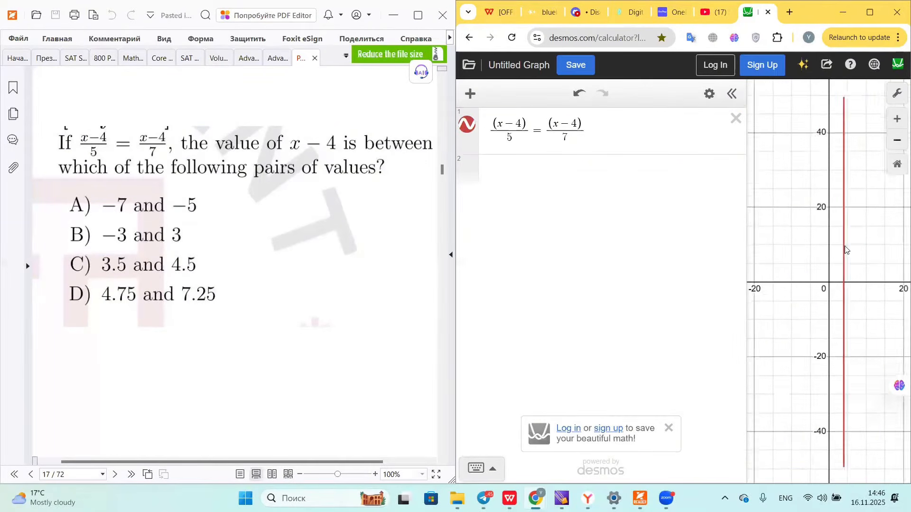
left_click(896, 140)
left_click(836, 283)
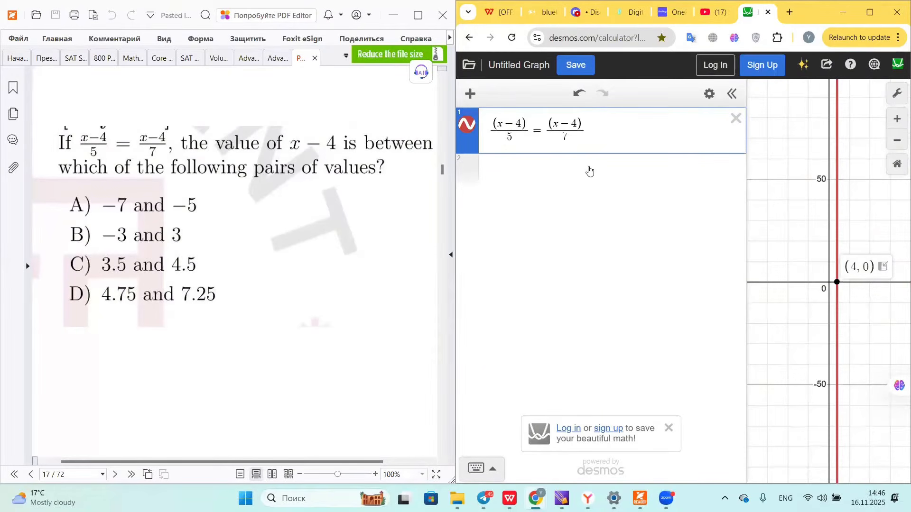
Step: Evaluate 4−4 on a new expression line and mark answer choice B) −3 and 3 in the PDF
left_click(496, 162)
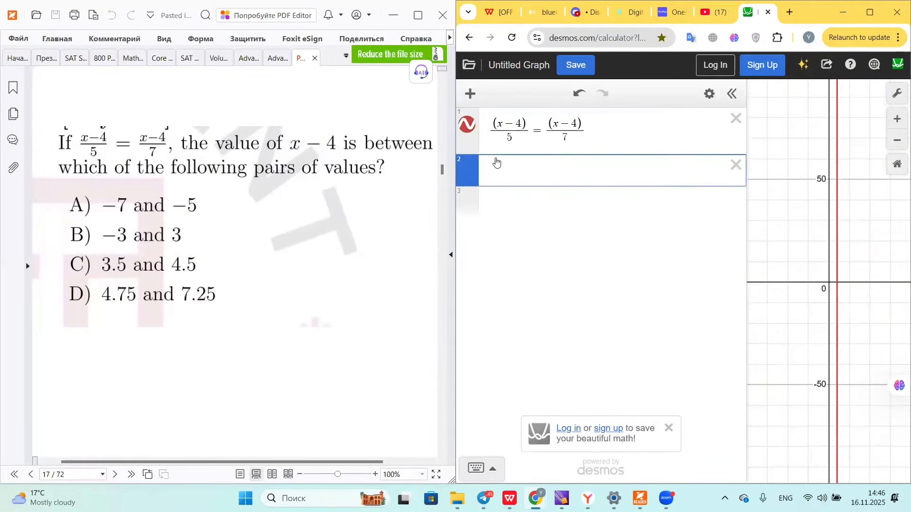
type("4-4")
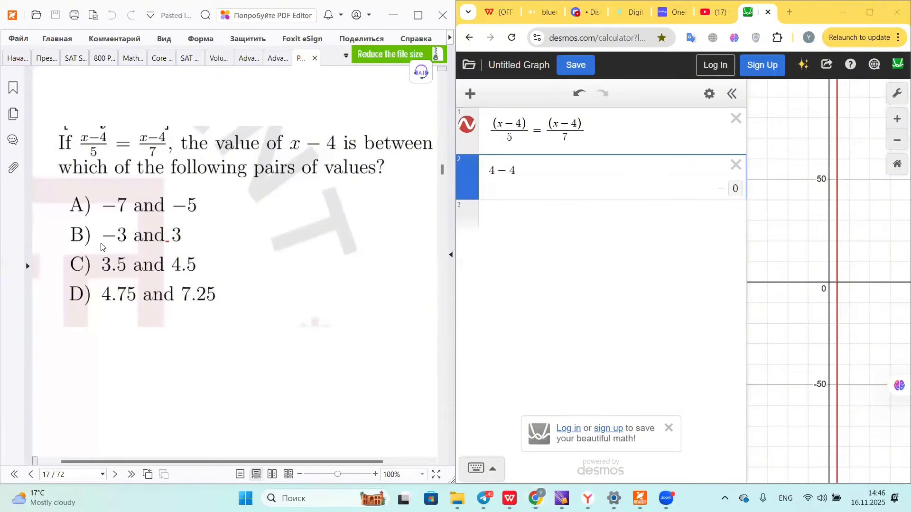
mouse_move(83, 246)
left_mouse_down()
mouse_move(183, 227)
mouse_move(65, 229)
mouse_move(91, 245)
left_mouse_up()
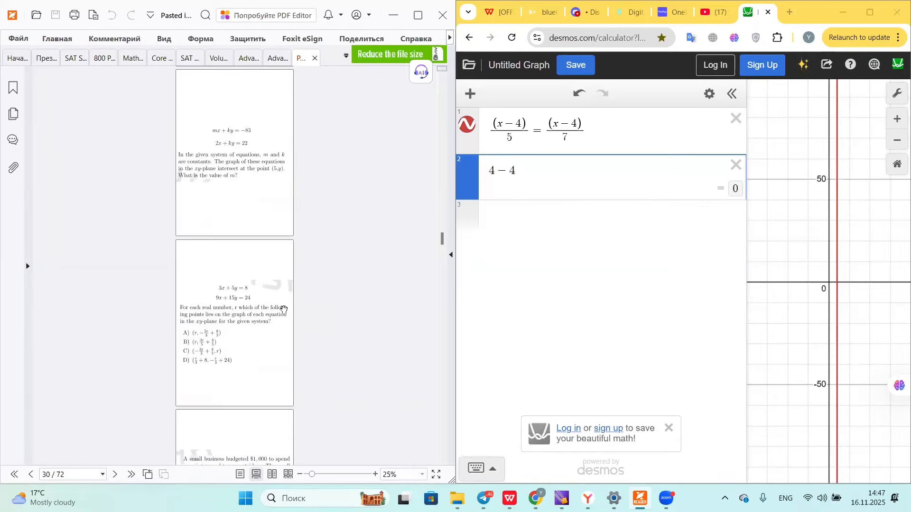
Step: Go to the PDF problem on page 31 with 3x+5y=8 and 9x+15y=24, enlarged to show all answer choices
scroll(233, 216, "down", 2)
scroll(234, 215, "up", 6)
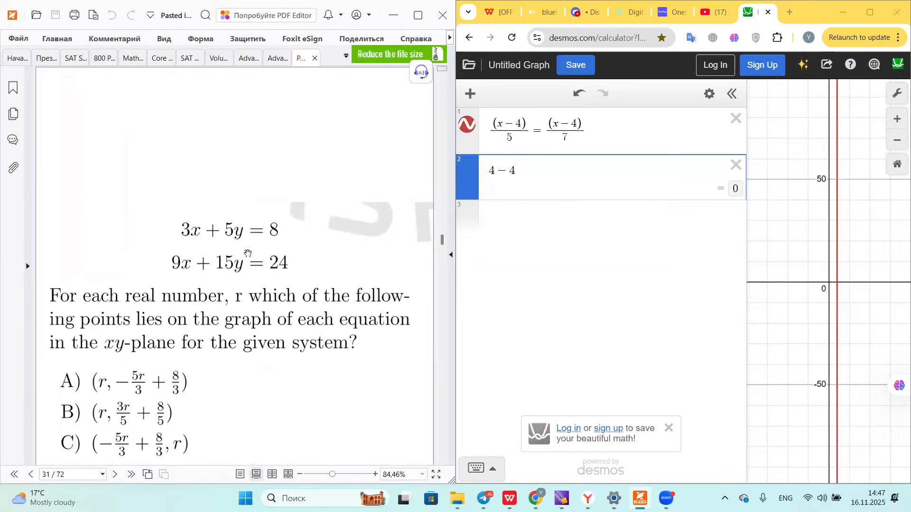
scroll(356, 236, "down", 2)
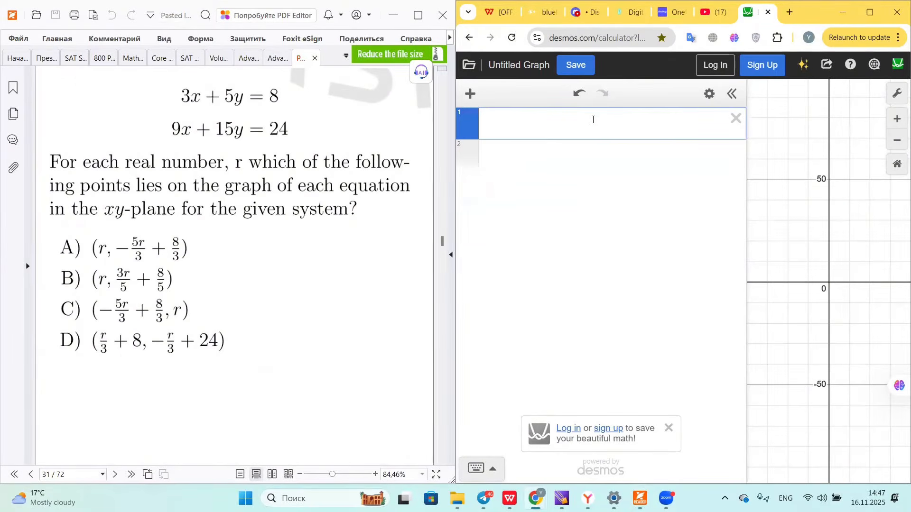
Step: Enter the system's two equations, 3x+5y=8 and 9x+15y=24, on separate expression lines
type("3x")
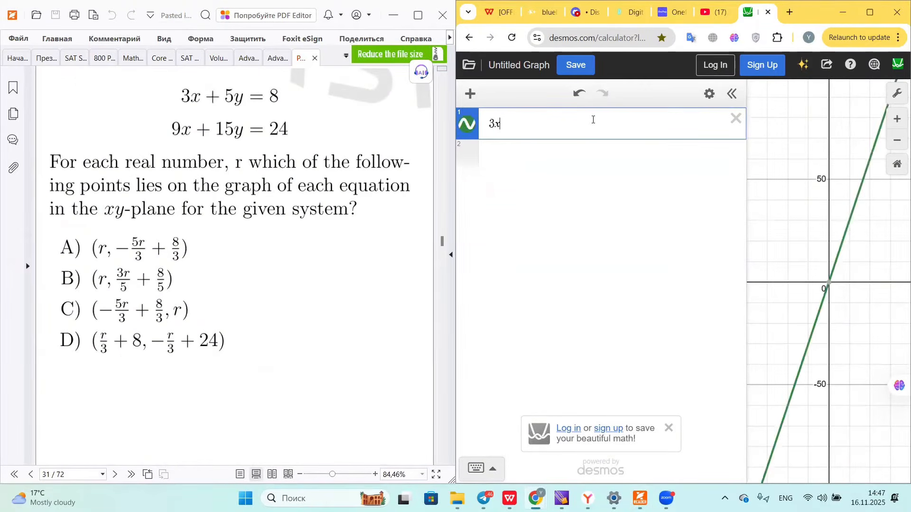
type("+5y")
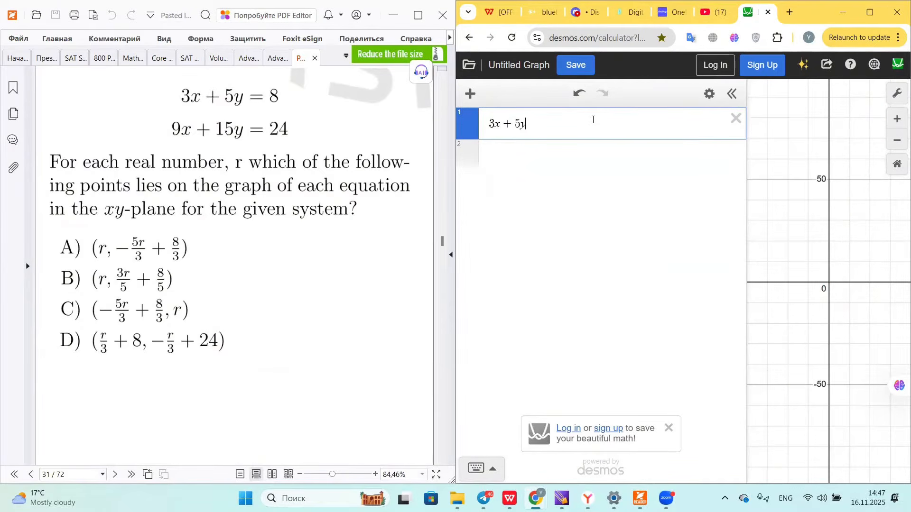
type("=8")
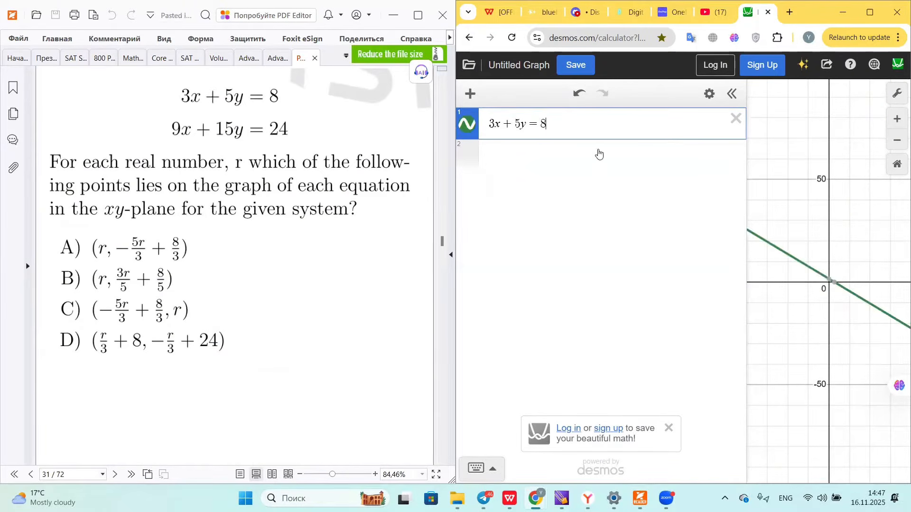
left_click(598, 150)
type("9x + ")
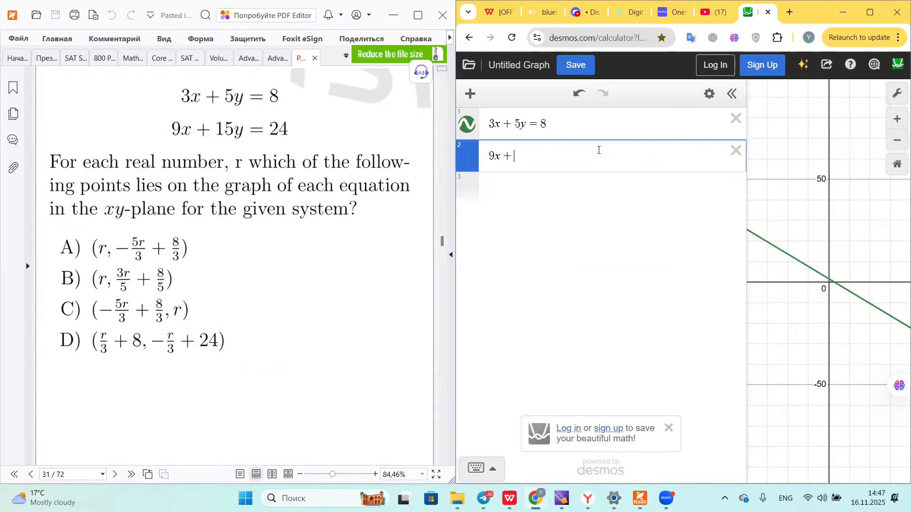
type("15y = 24")
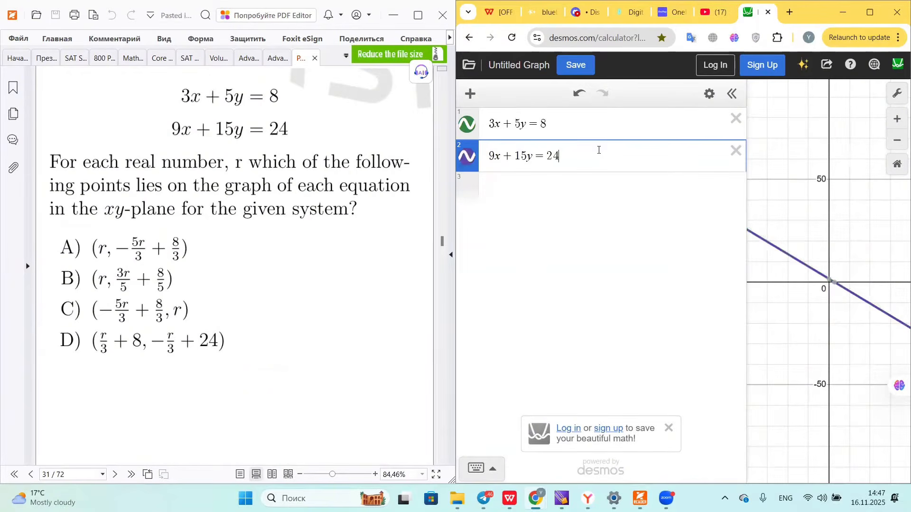
Step: Hide and show the graph of 9x+15y=24 repeatedly to compare it with the line 3x+5y=8
left_click(458, 162)
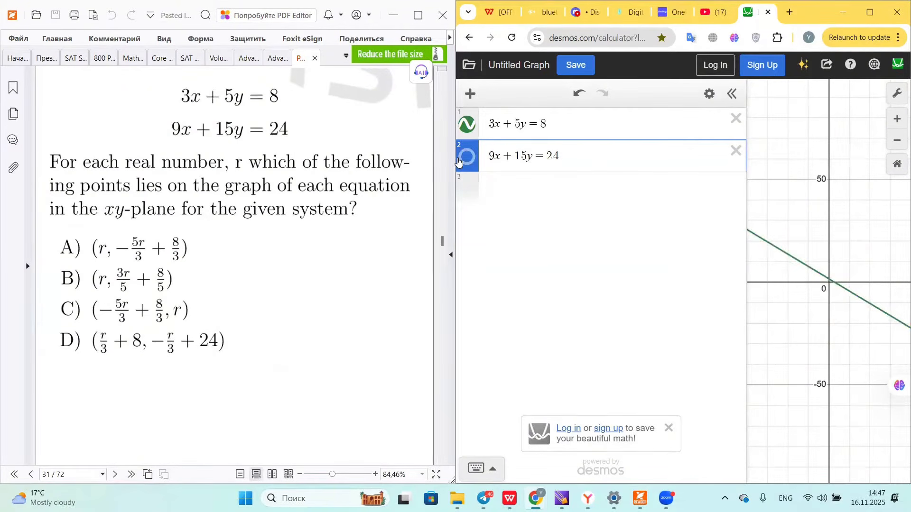
left_click(459, 161)
left_click(458, 161)
left_click(458, 161)
left_click(458, 161)
left_click(458, 162)
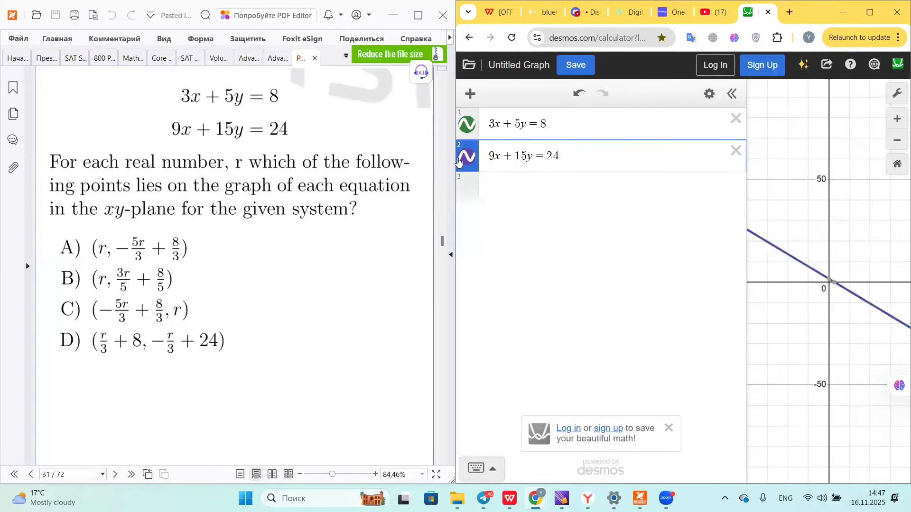
Step: Enter answer choice A's point (r, −5r/3+8/3) on a new expression line
left_click(502, 186)
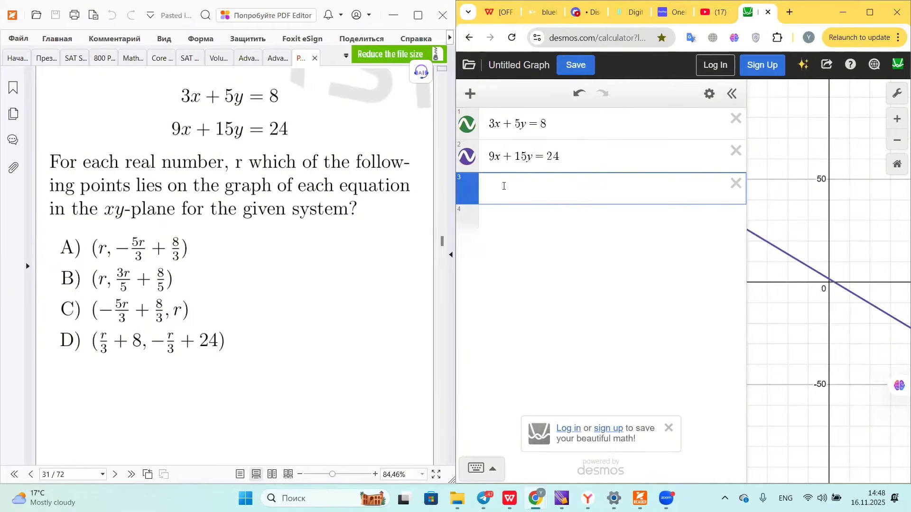
type("(")
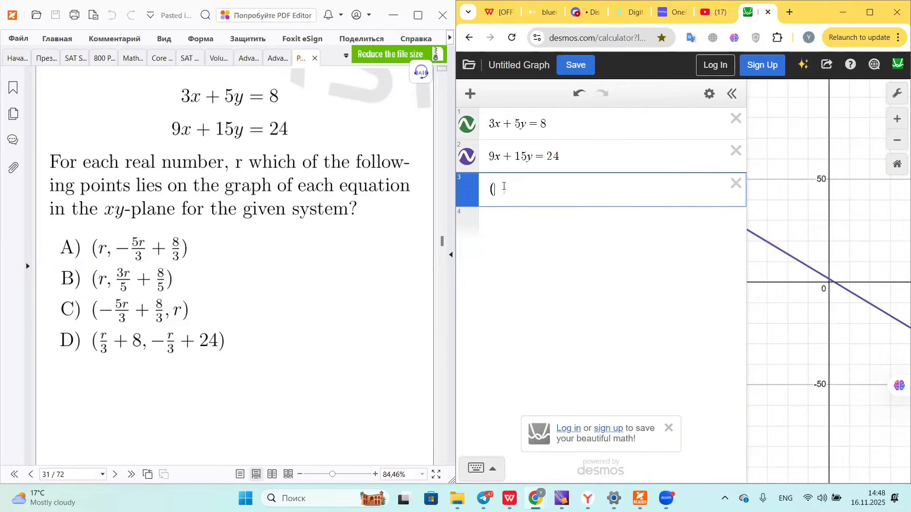
key("Left")
type("r,")
type("-5r")
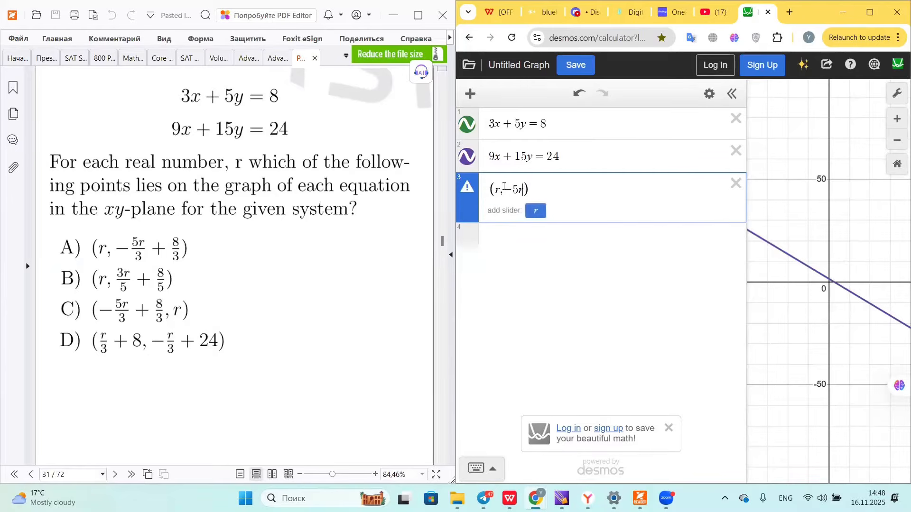
type("/3")
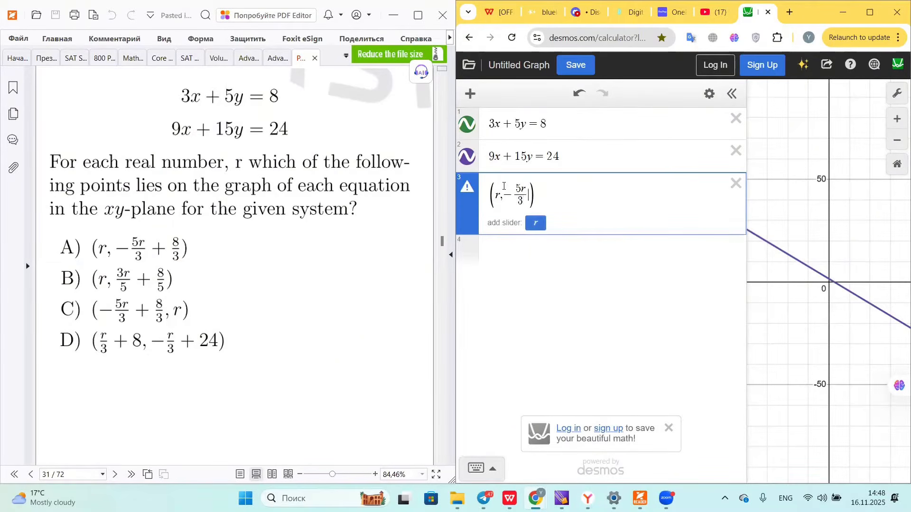
key("Right")
type("+8/3")
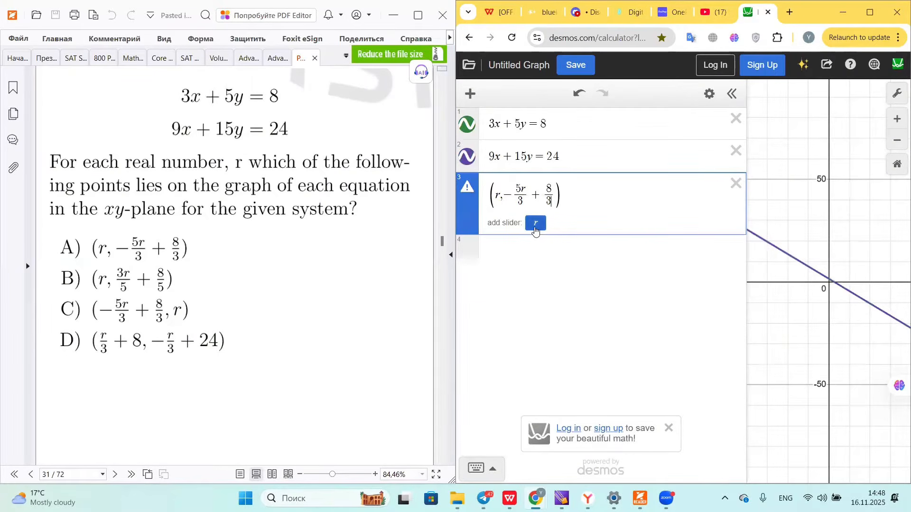
Step: Add a slider for r and move it to −7.4 to check the point against the lines
left_click(533, 233)
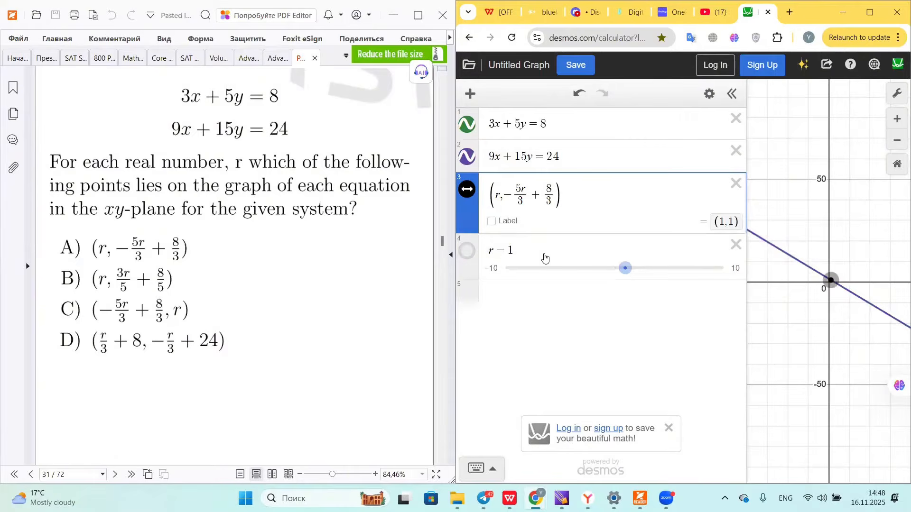
left_click_drag(625, 268, 522, 269)
left_click_drag(578, 272, 531, 293)
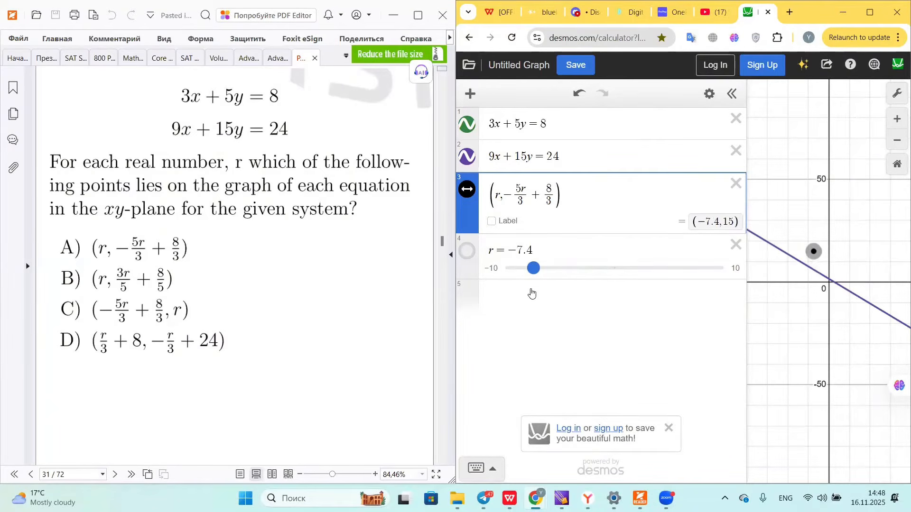
left_click(814, 252)
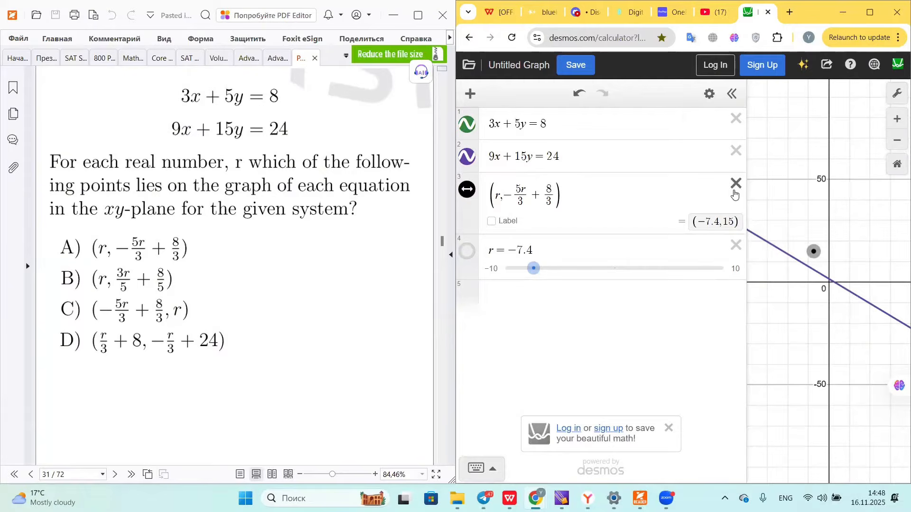
Step: Replace the plotted point with choice B's (r, 3r/5+8/5) and slide r to 4.9 to test it against the lines
left_click(736, 184)
left_click(504, 241)
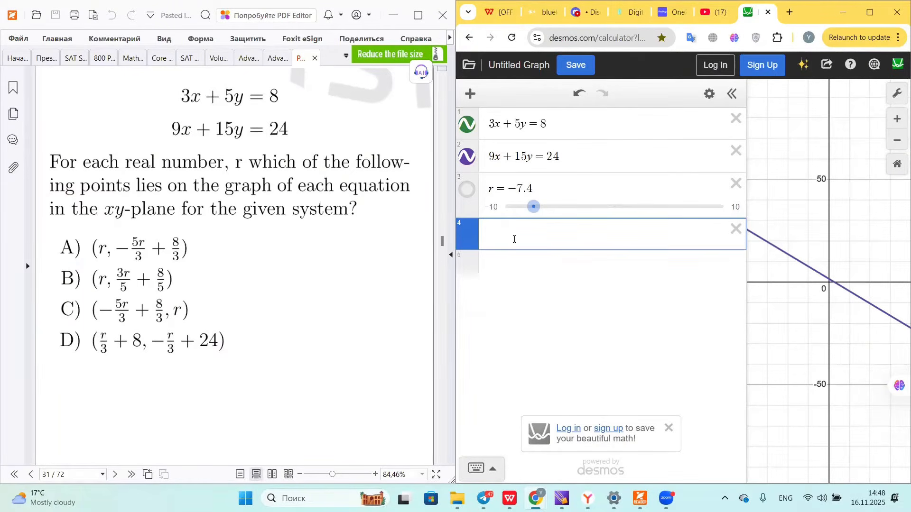
type("(r,")
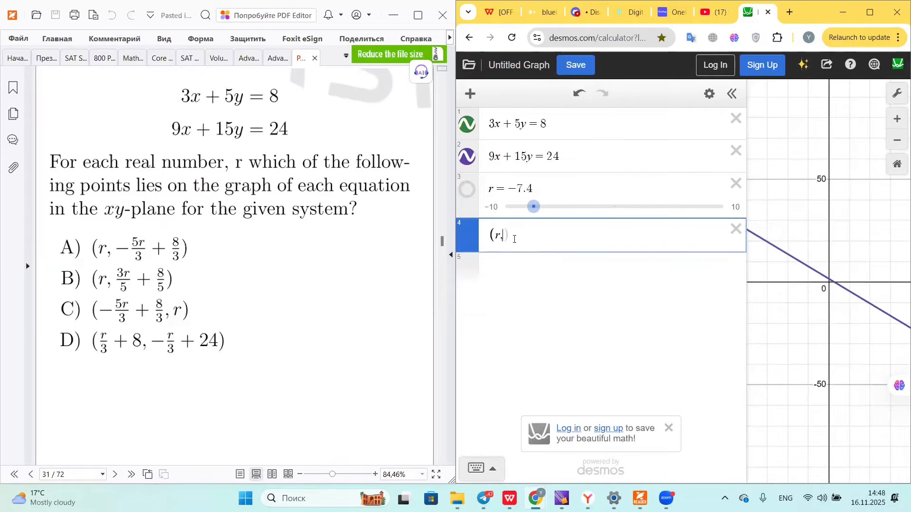
type("3r/")
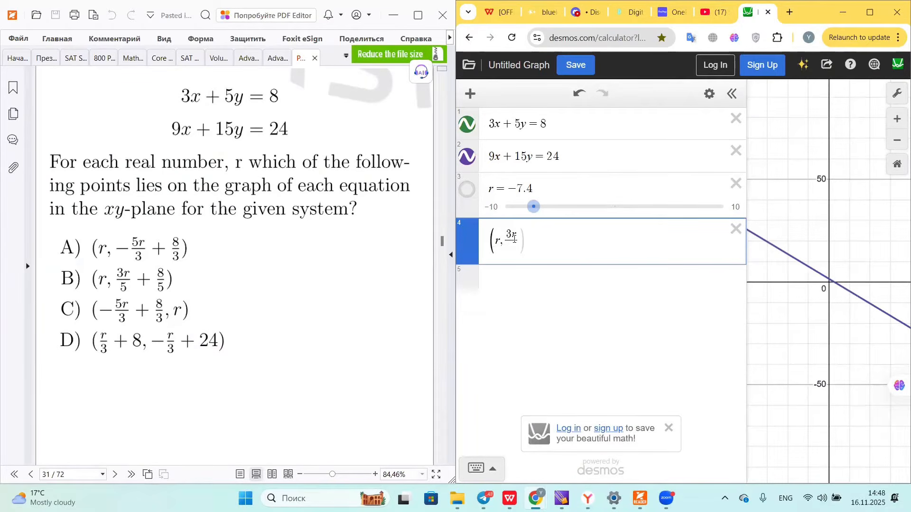
type("5")
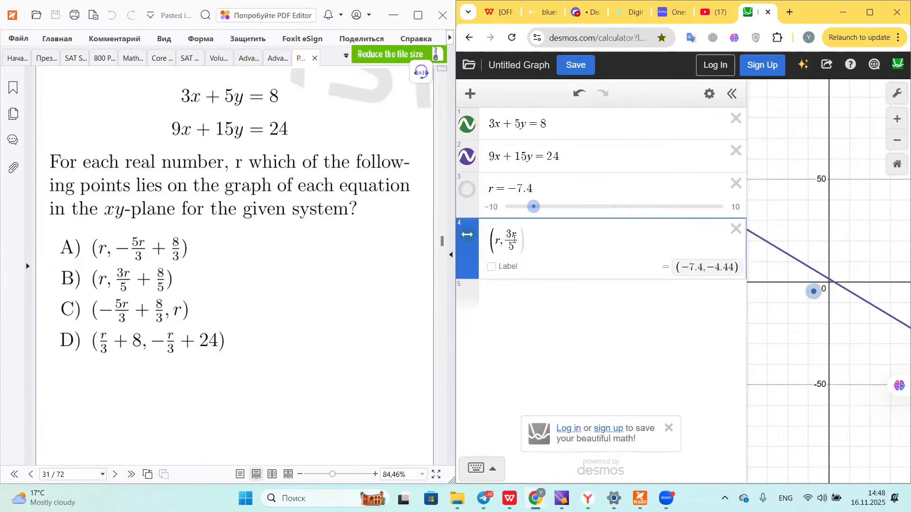
key("Right")
type("+")
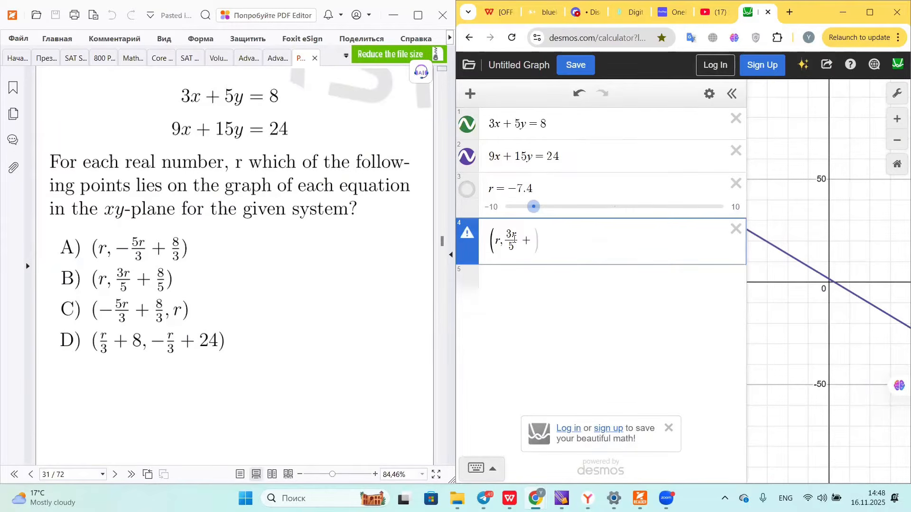
type("8/5")
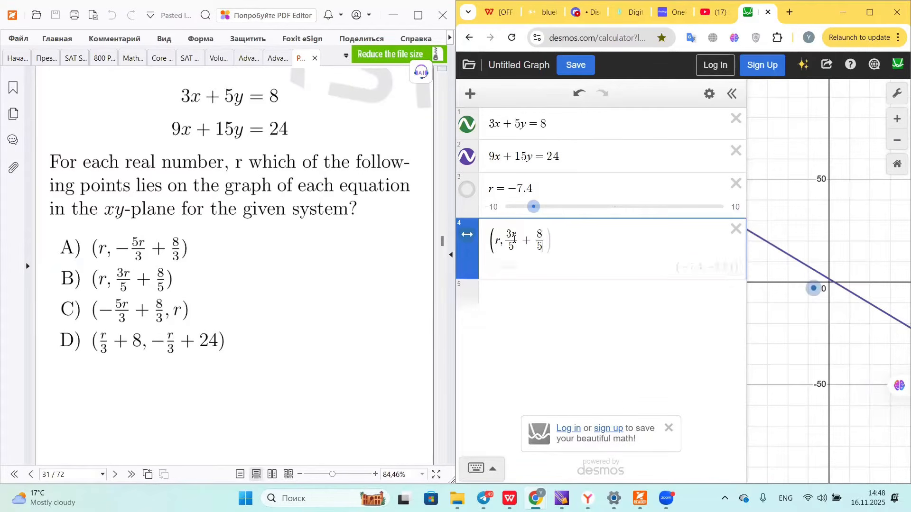
left_click_drag(534, 216, 669, 235)
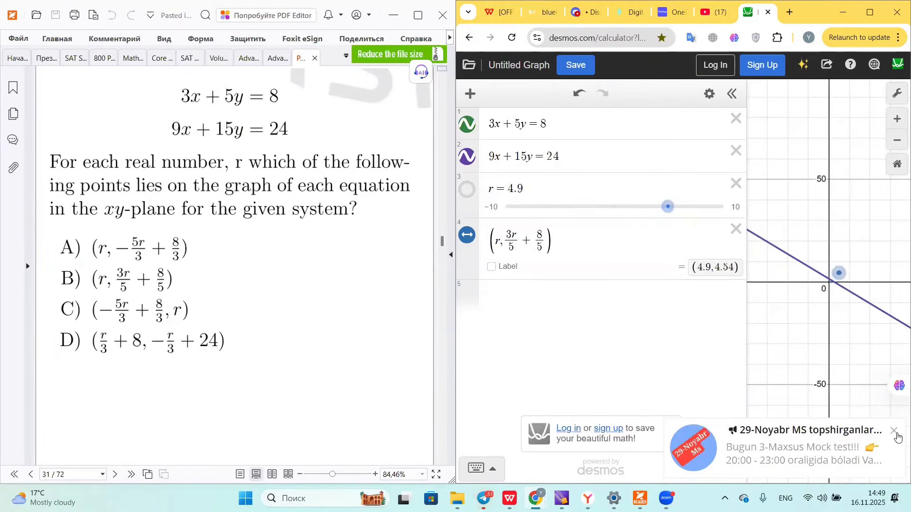
left_click(894, 432)
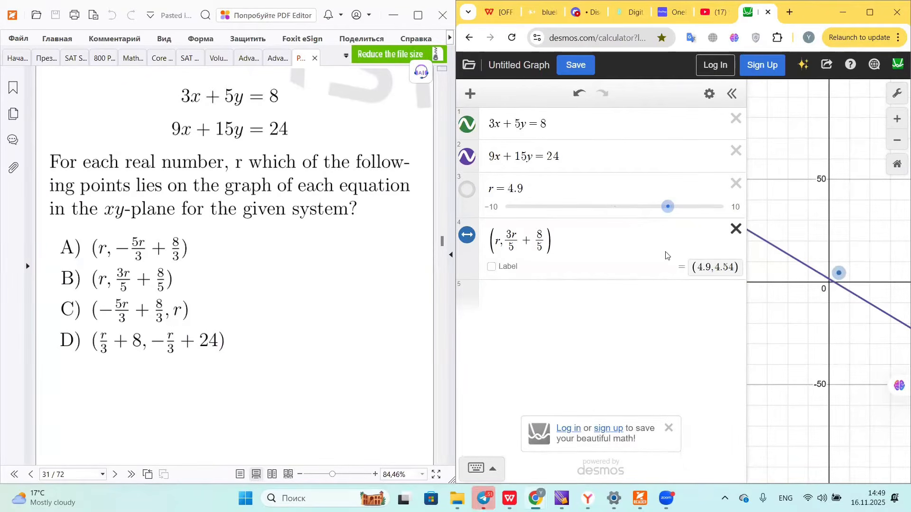
Step: Replace the plotted point with choice C's (−5r/3+8/3, r) and slide r to 9.5 to test it against the lines
left_click(736, 229)
left_click(588, 248)
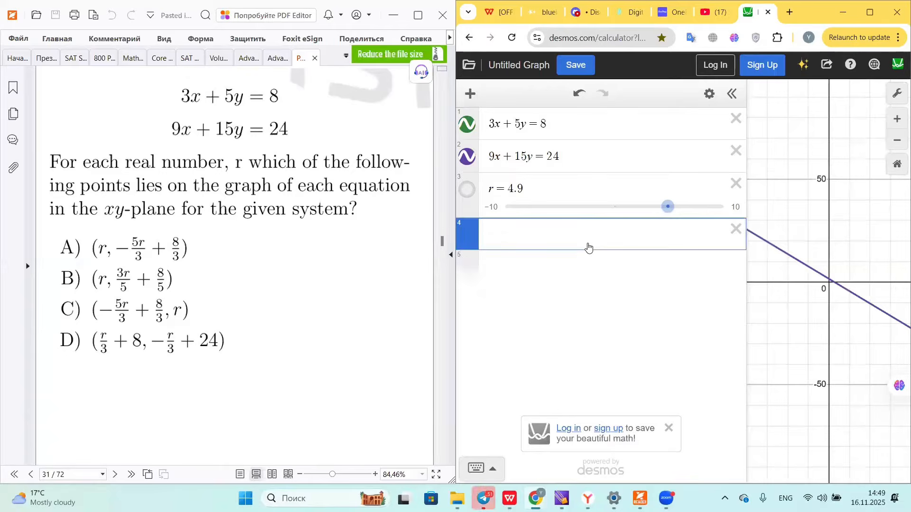
type("(")
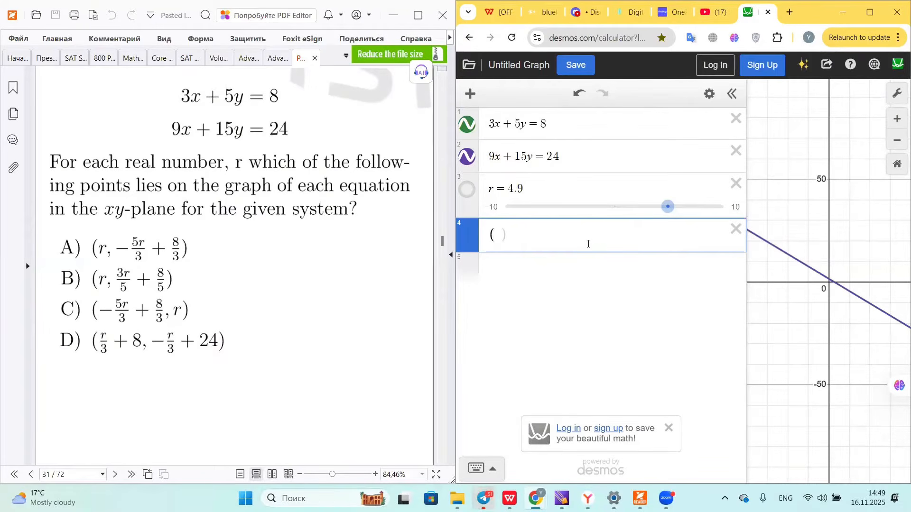
type("-5r/3")
key("Right")
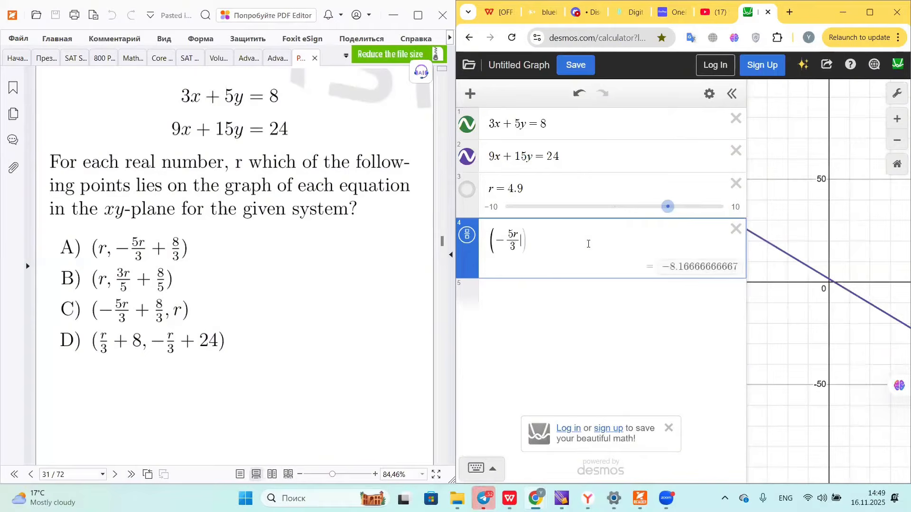
type("+8/3")
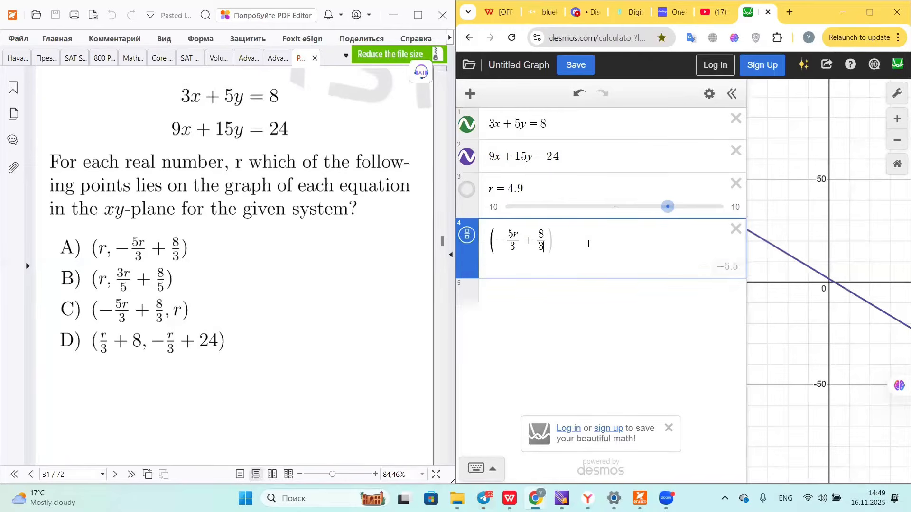
key("Right")
type(",r")
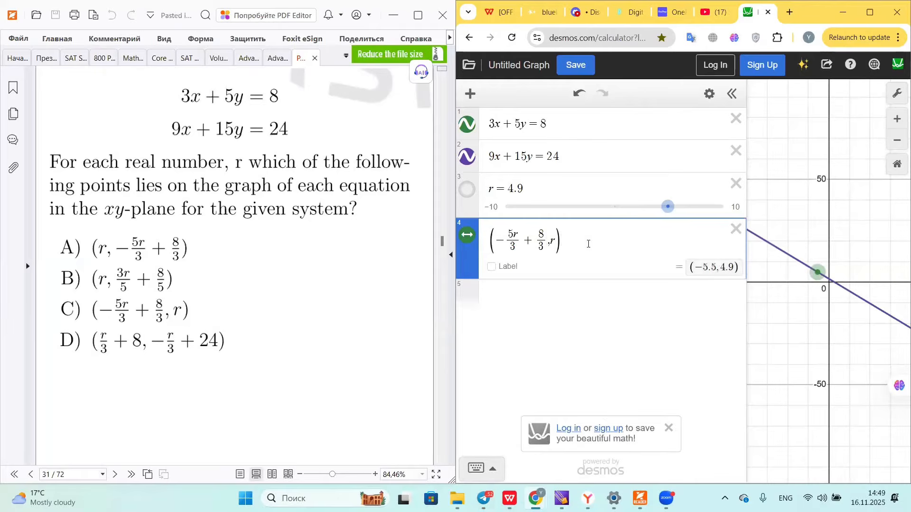
mouse_move(668, 207)
left_mouse_down()
mouse_move(548, 209)
mouse_move(680, 217)
mouse_move(508, 218)
mouse_move(696, 222)
mouse_move(672, 222)
left_mouse_up()
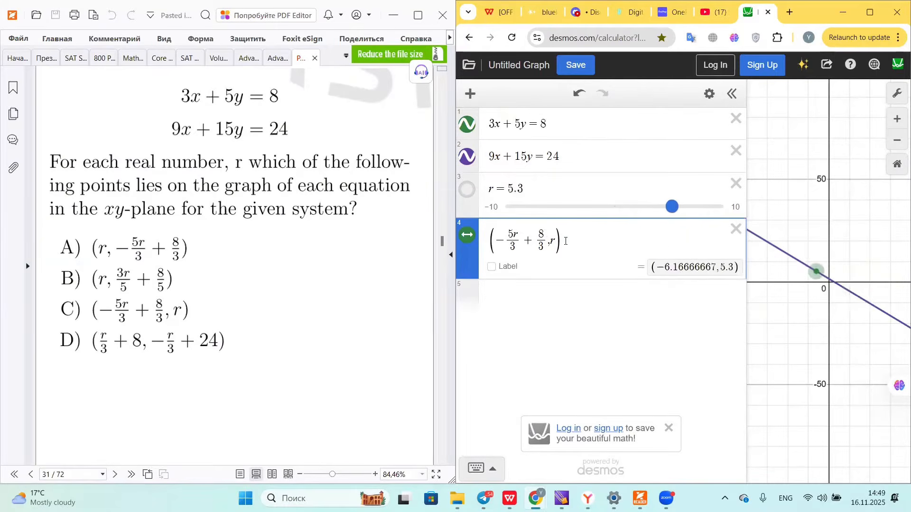
left_click_drag(565, 241, 718, 108)
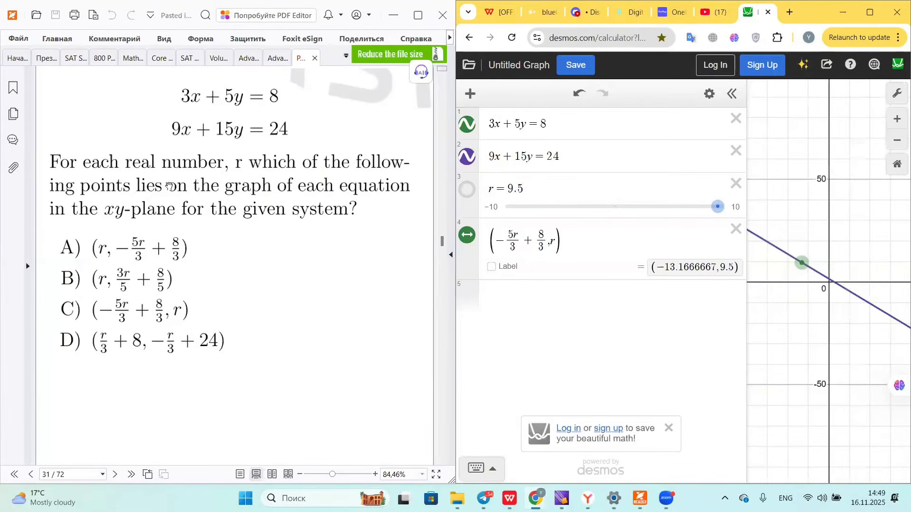
Step: Underline answer choice B) (r, 3r/5+8/5) in red in the PDF
left_click_drag(104, 292, 188, 296)
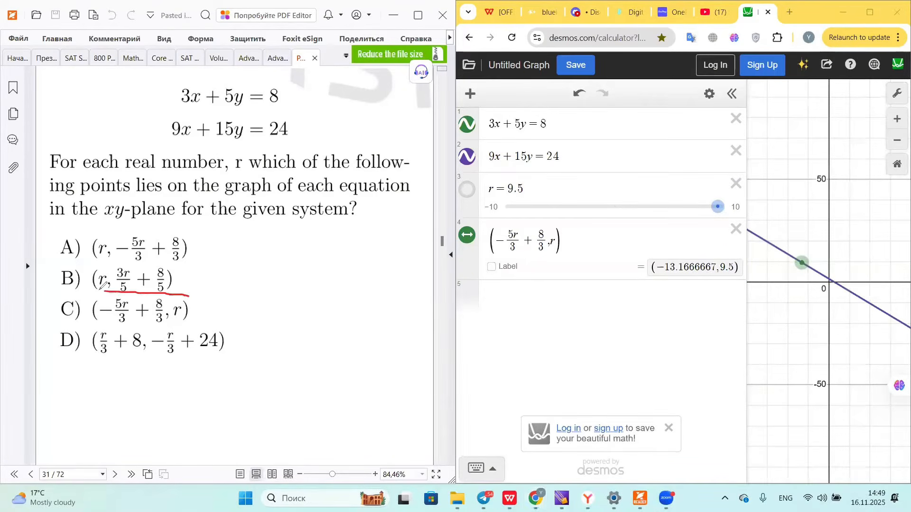
mouse_move(107, 290)
left_mouse_down()
mouse_move(57, 313)
mouse_move(186, 319)
mouse_move(164, 296)
left_mouse_up()
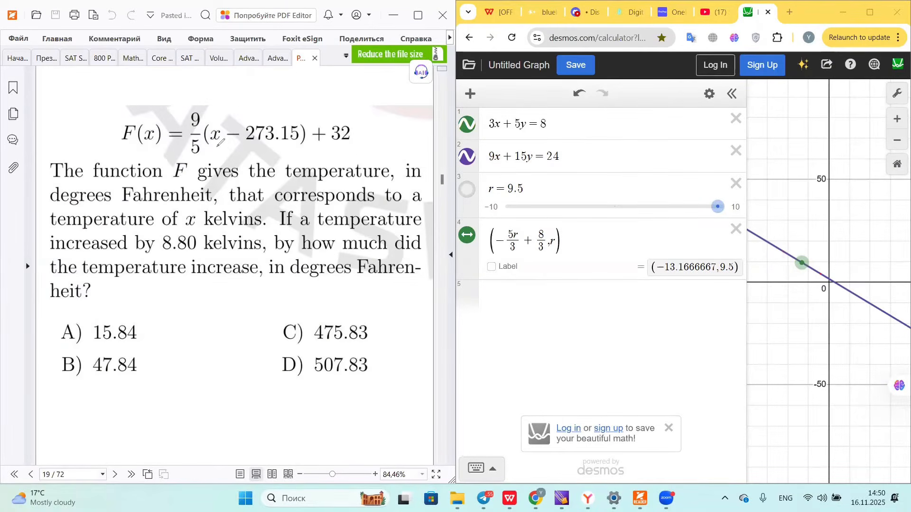
Step: Underline the F(x) temperature formula in red in the PDF and clear all expressions from the Desmos graph
left_click_drag(133, 159, 350, 162)
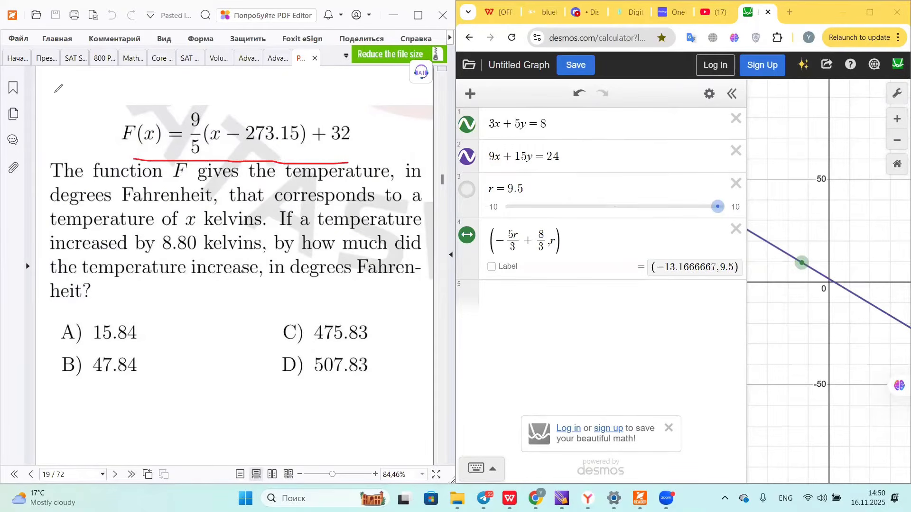
left_click(709, 92)
left_click(488, 92)
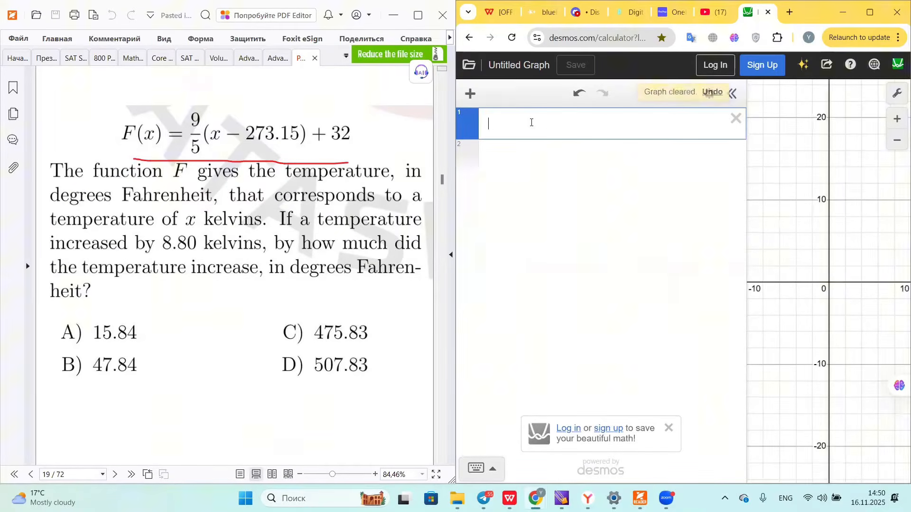
Step: Define the function F(x) = 9/5(x − 273.15) + 32 as the first expression in the graph
type("F(x)")
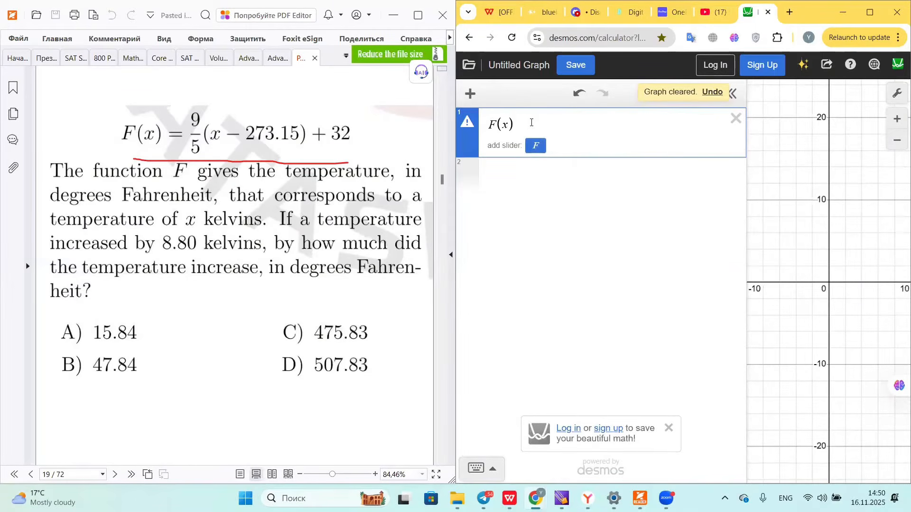
type("=")
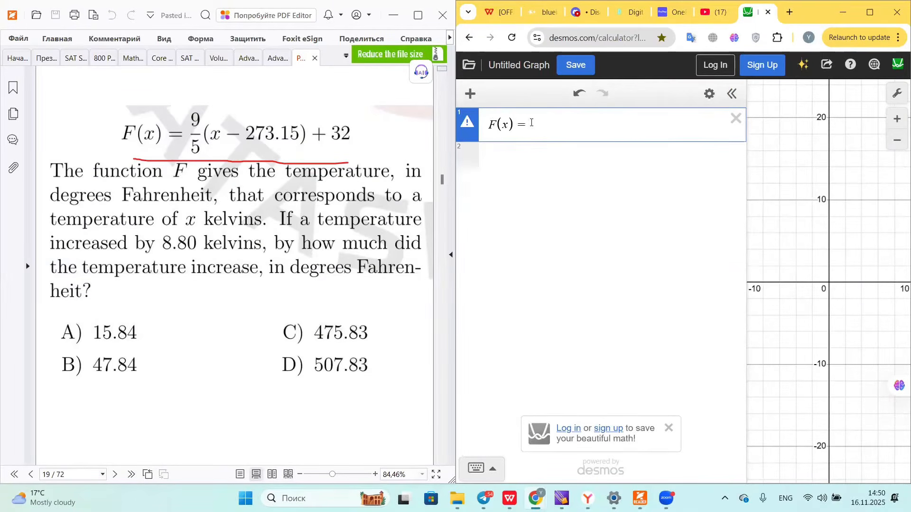
type("9/5")
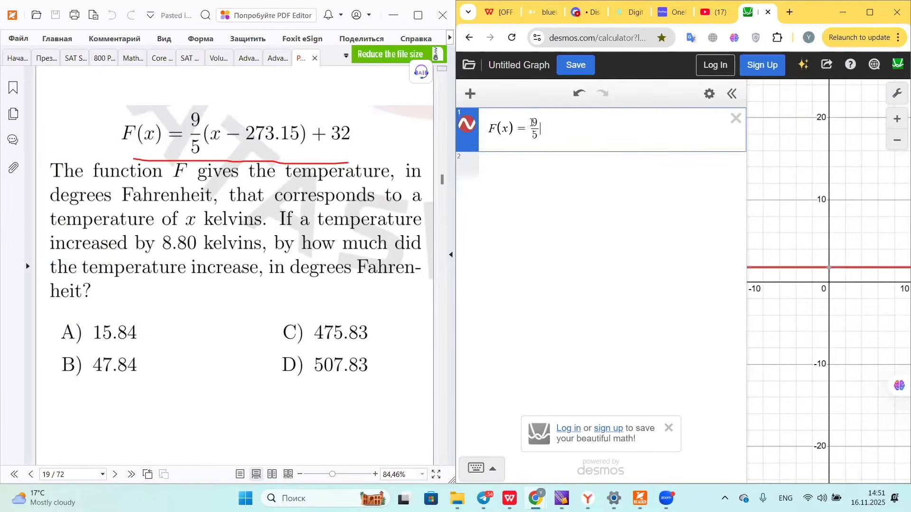
key("Right")
type("(x-")
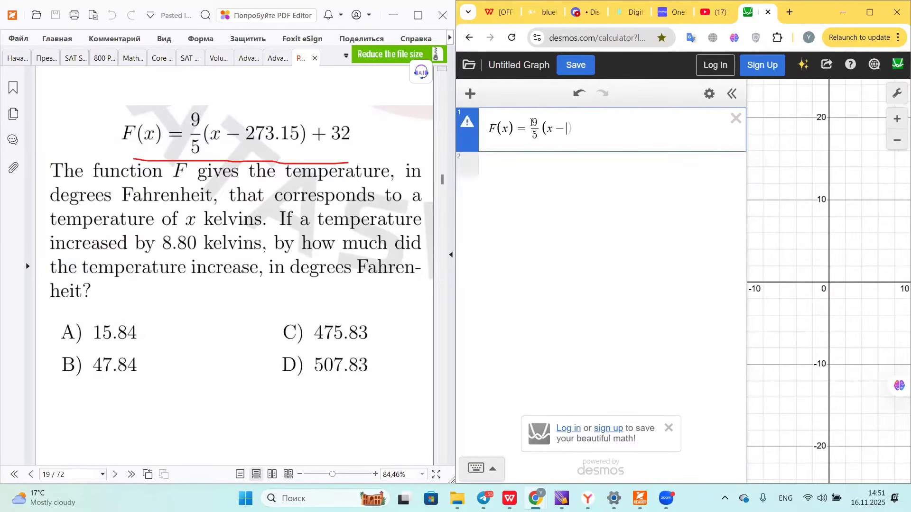
type("273/")
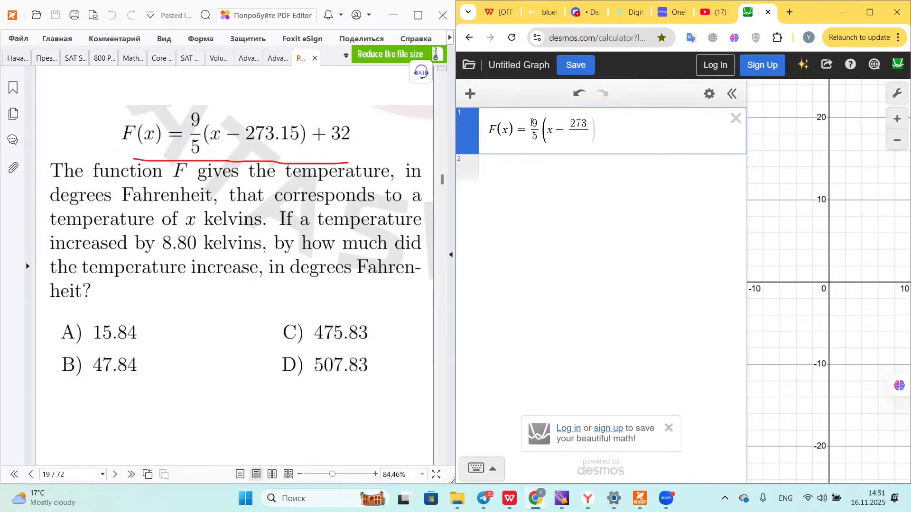
key("BackSpace")
type(".15")
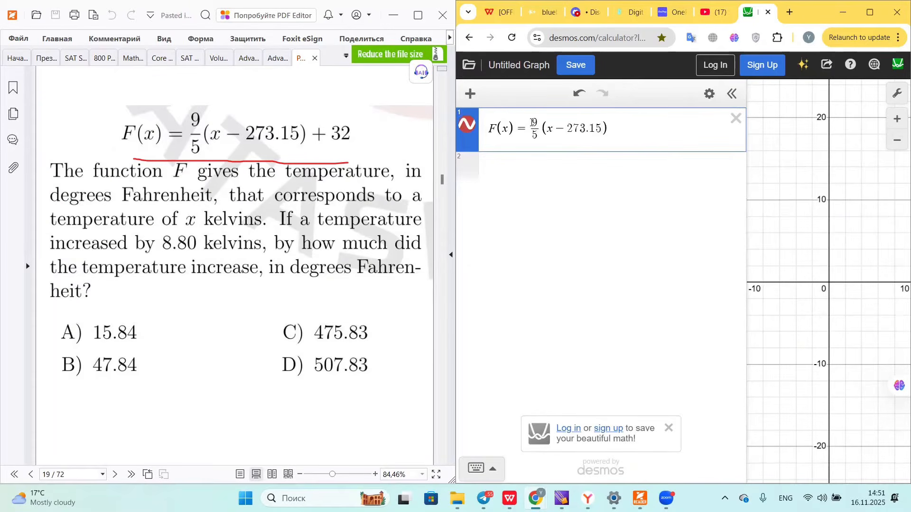
type(") + 32")
key("Return")
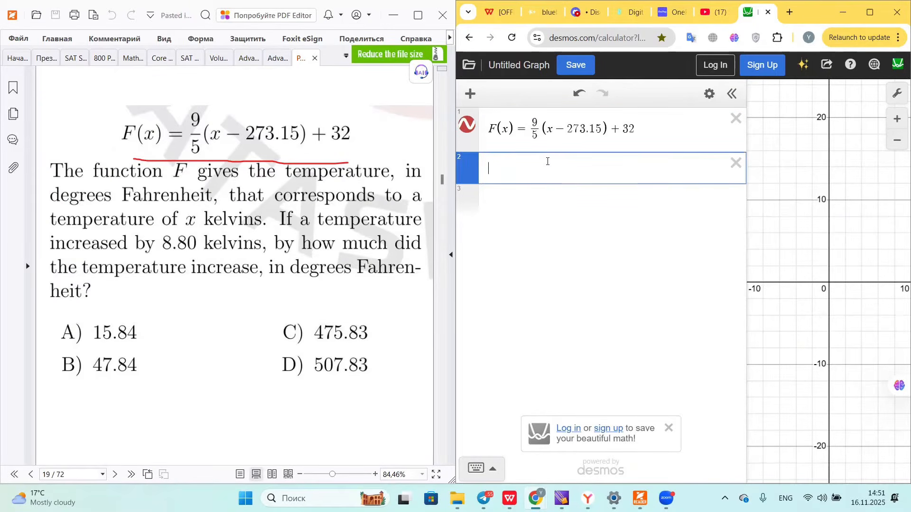
double_click(486, 132)
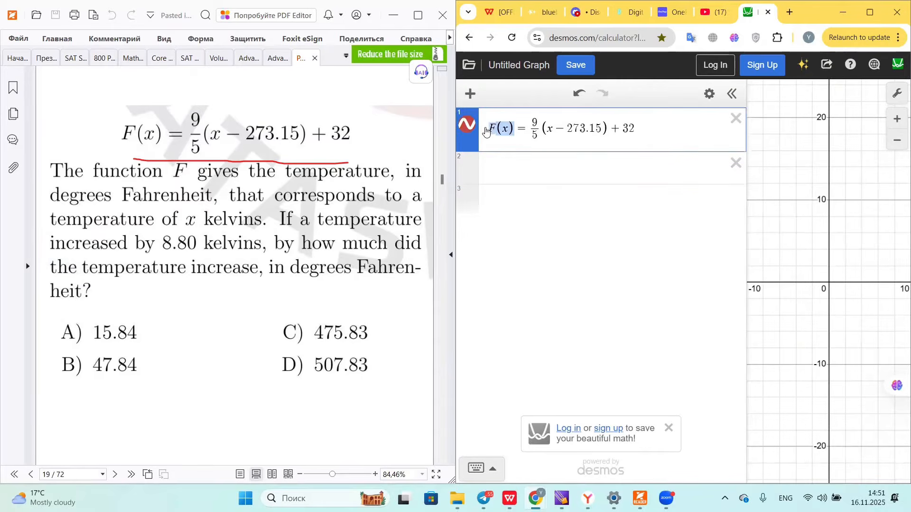
left_click(497, 129)
left_click_drag(496, 129, 510, 131)
left_click(546, 131)
Step: Enter F(12) in the second expression line to evaluate the temperature function at 12
left_click(517, 183)
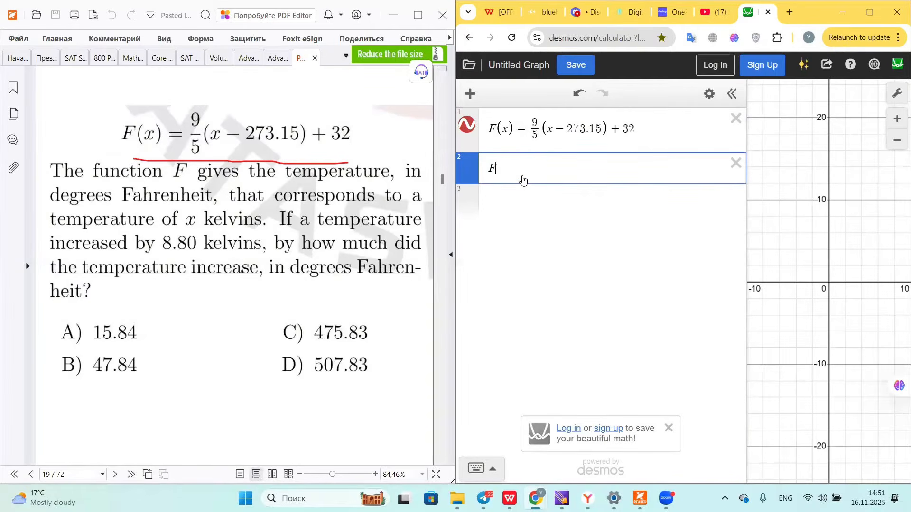
type("F_")
key("BackSpace")
type("(12")
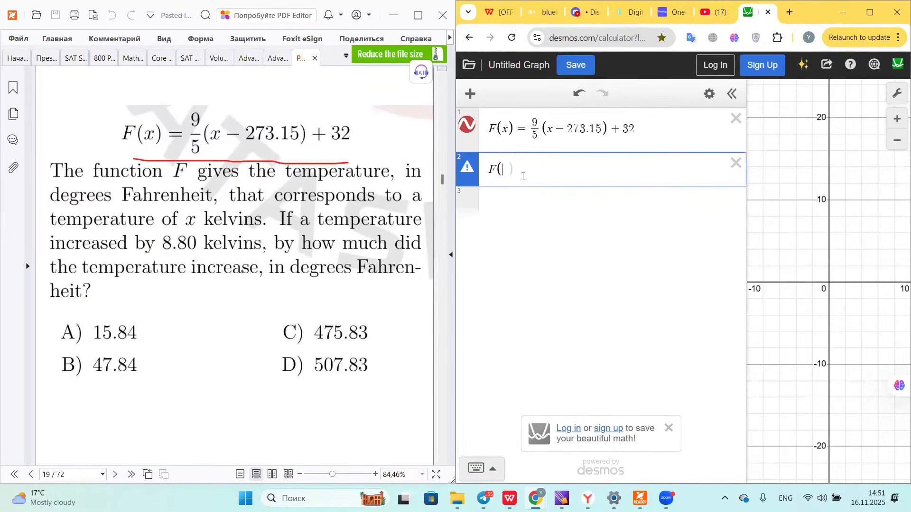